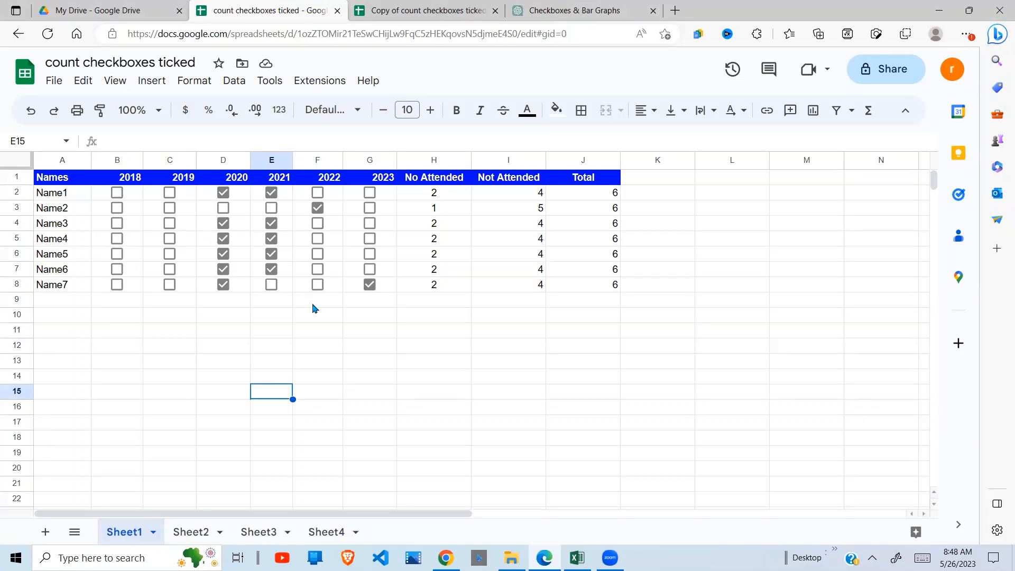
Examine the checkbox-counting examples on Sheet2 and Sheet3 and the checkbox bar chart on Sheet4 of the finished workbook
left_click(192, 532)
left_click(207, 413)
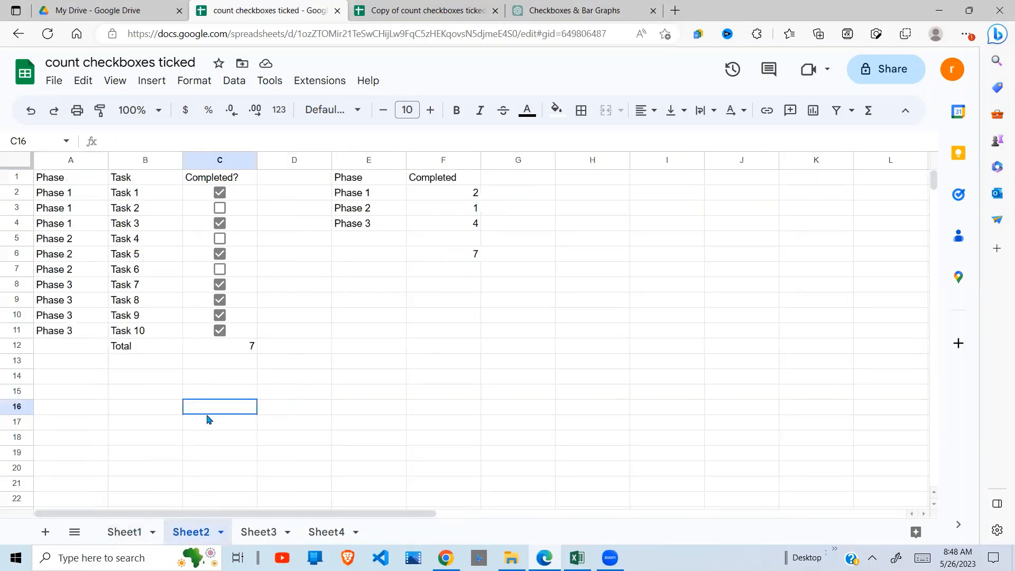
left_click(353, 335)
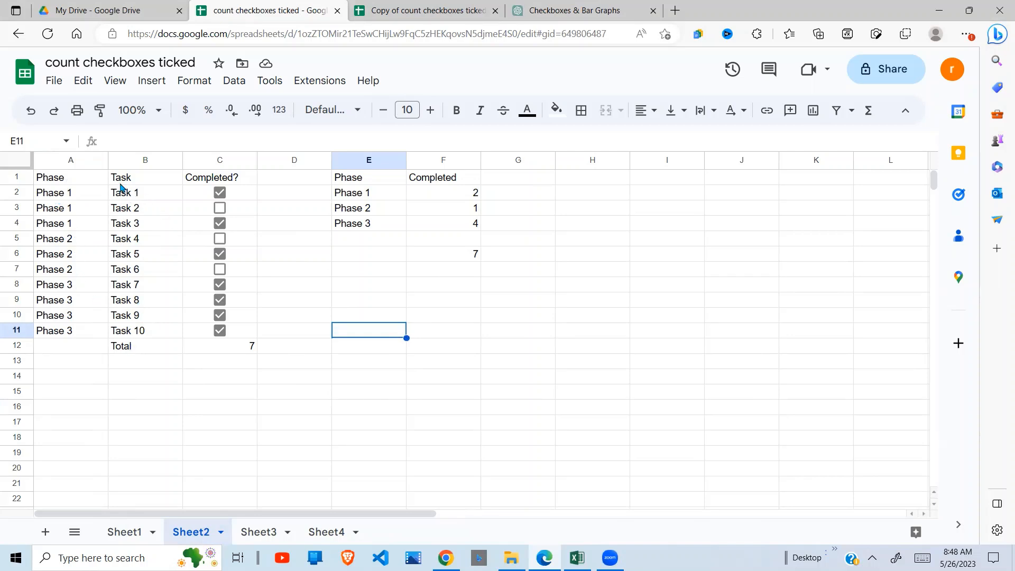
left_click(352, 197)
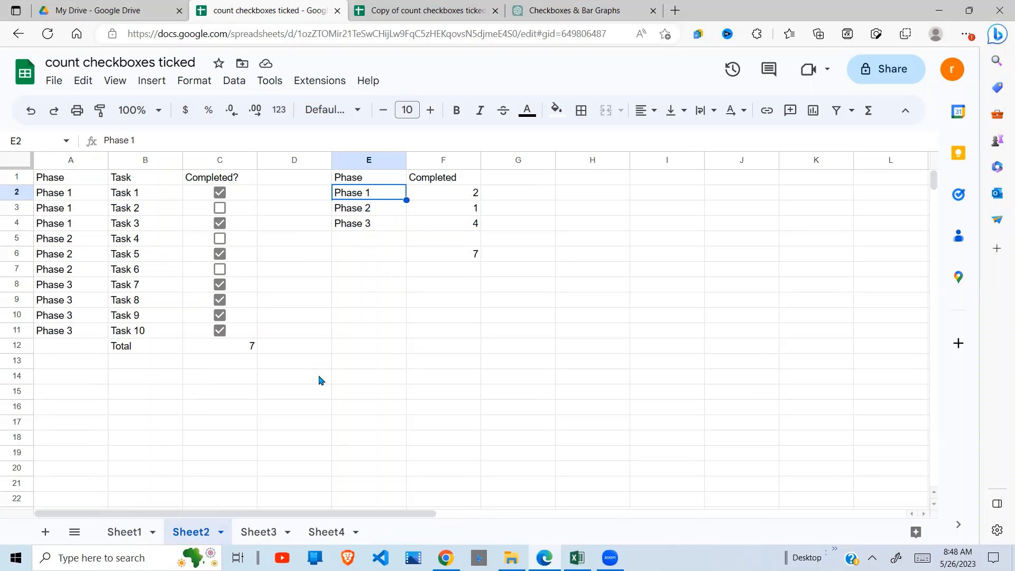
left_click(266, 533)
left_click(186, 392)
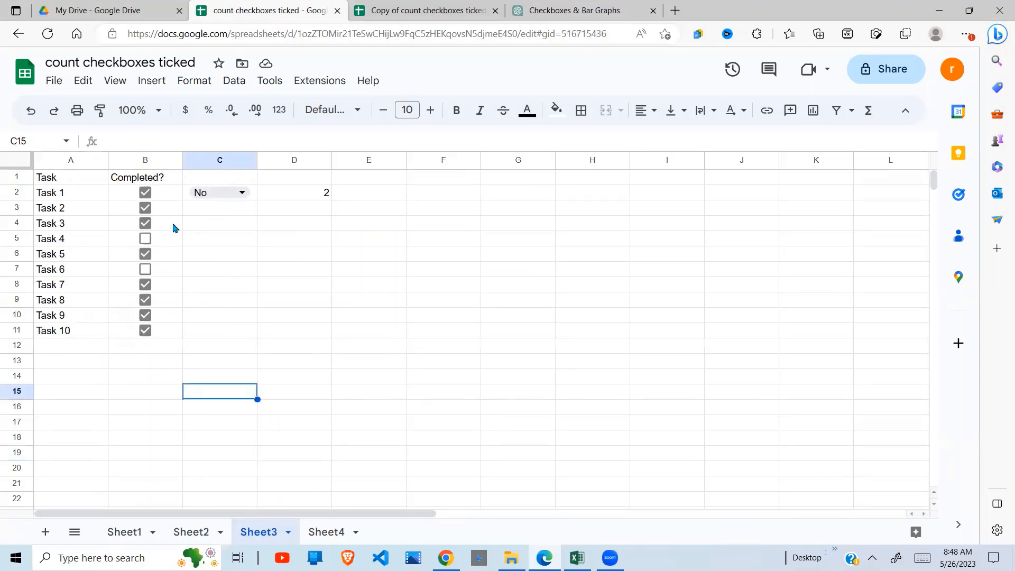
left_click(174, 198)
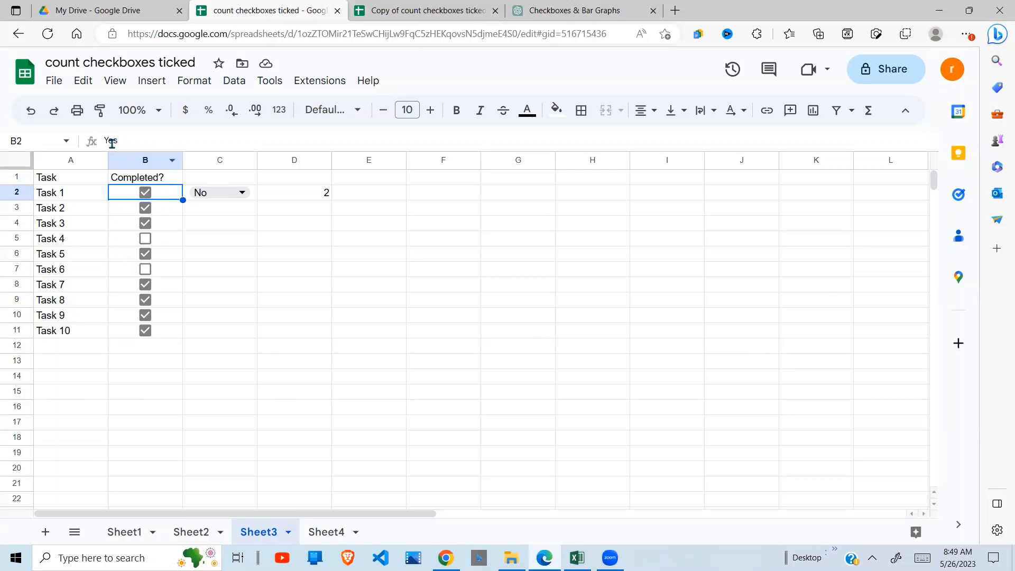
left_click(328, 534)
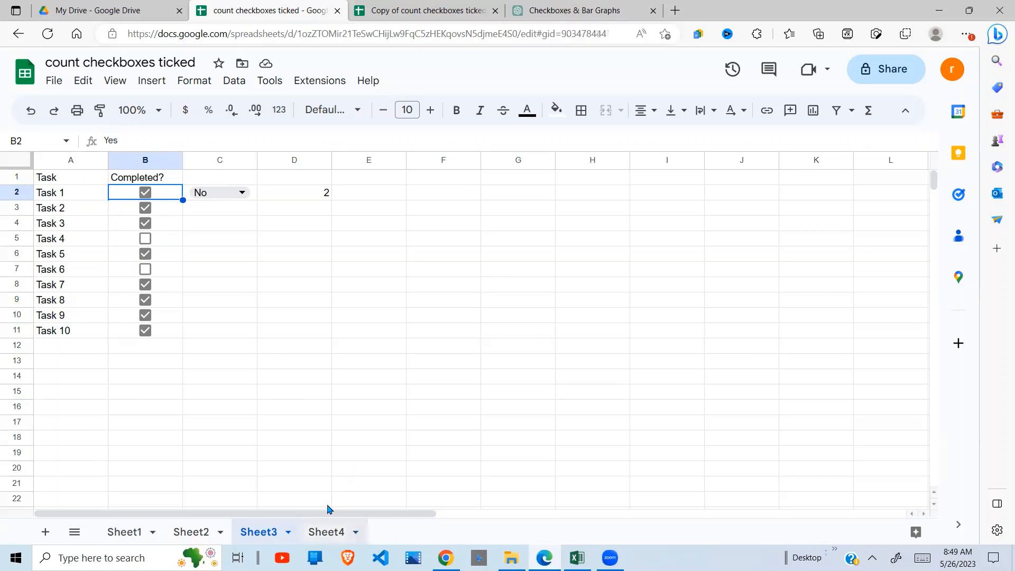
left_click(208, 428)
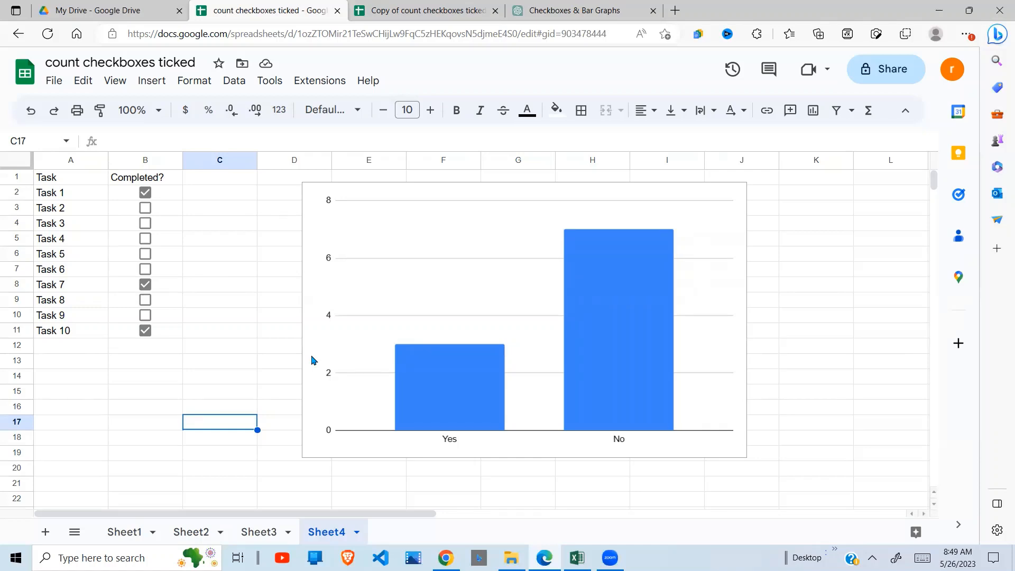
left_click(462, 503)
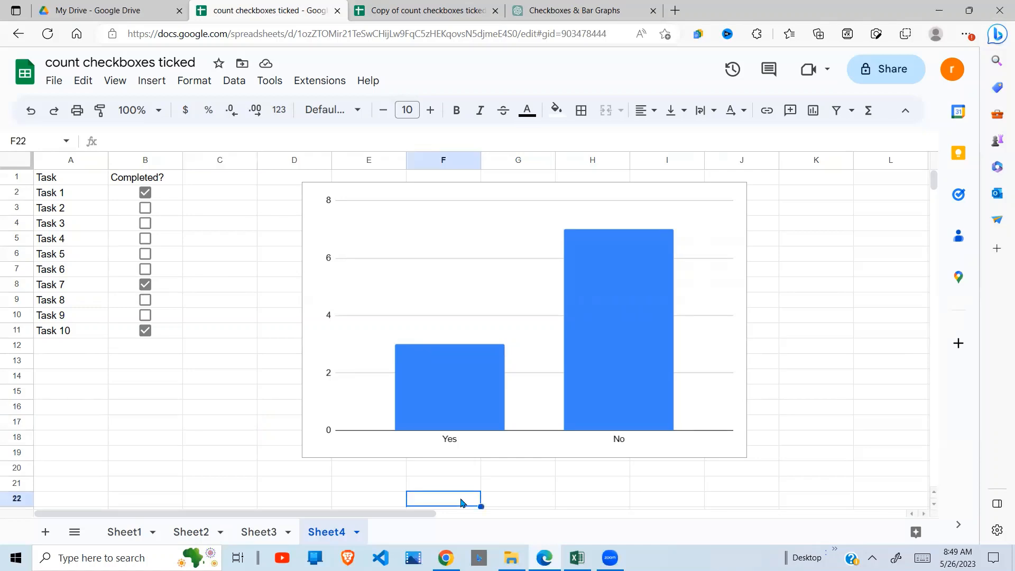
Switch to the "Copy of count checkboxes ticked" workbook and insert checkboxes in B2:G8 of Sheet1
left_click(452, 11)
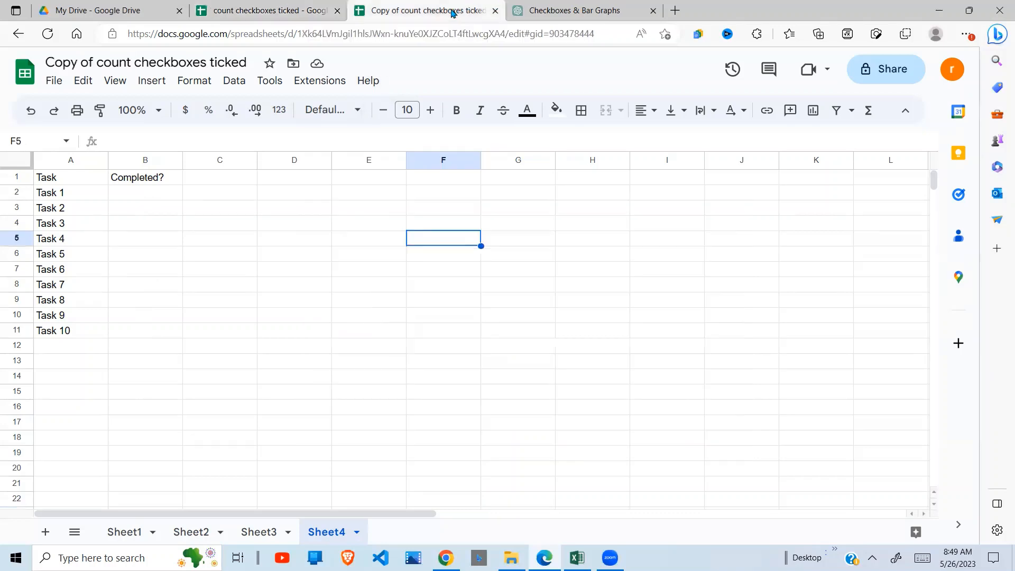
left_click(179, 257)
left_click(122, 532)
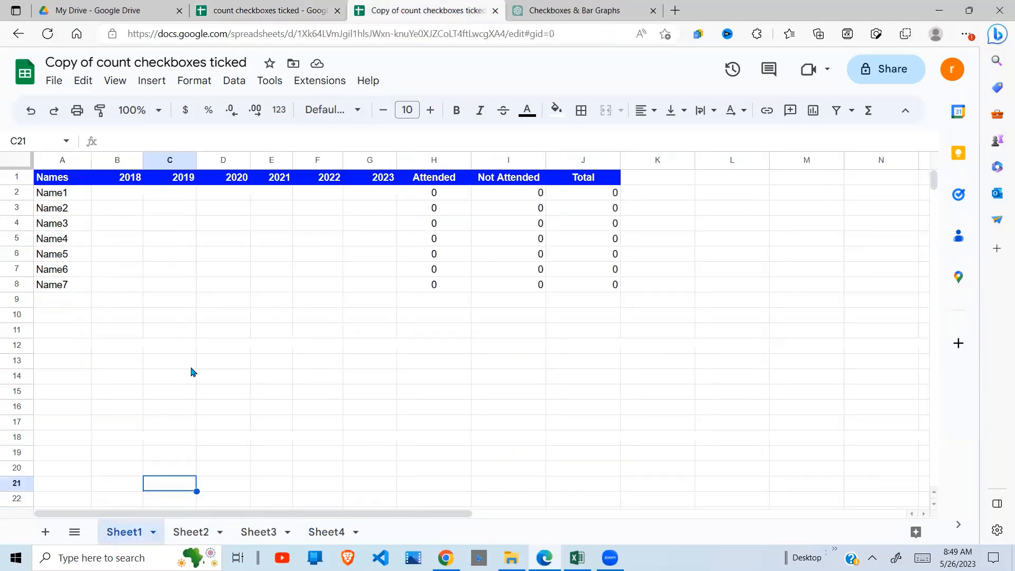
left_click_drag(133, 199, 365, 283)
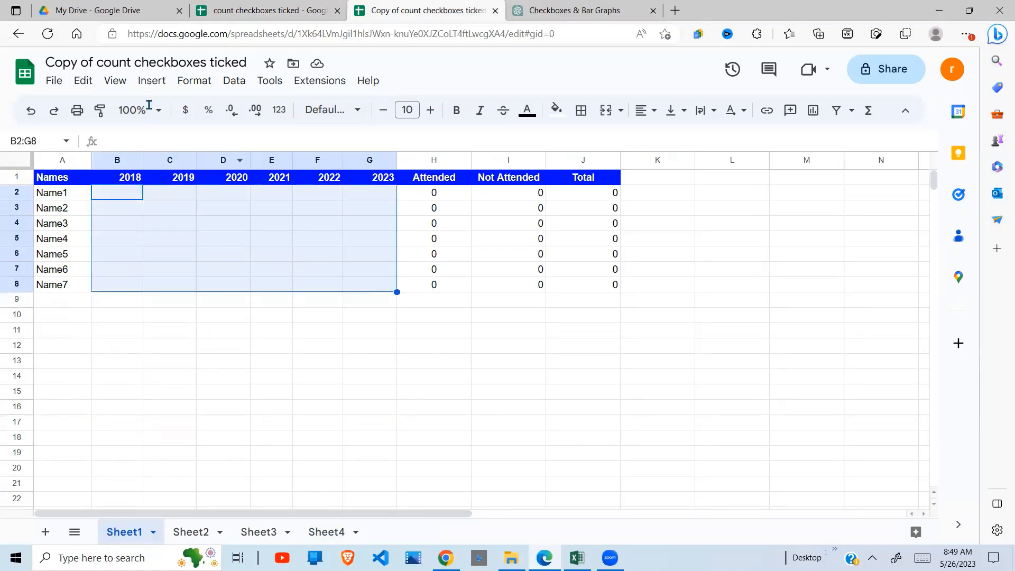
left_click(151, 83)
left_click(182, 381)
left_click(302, 352)
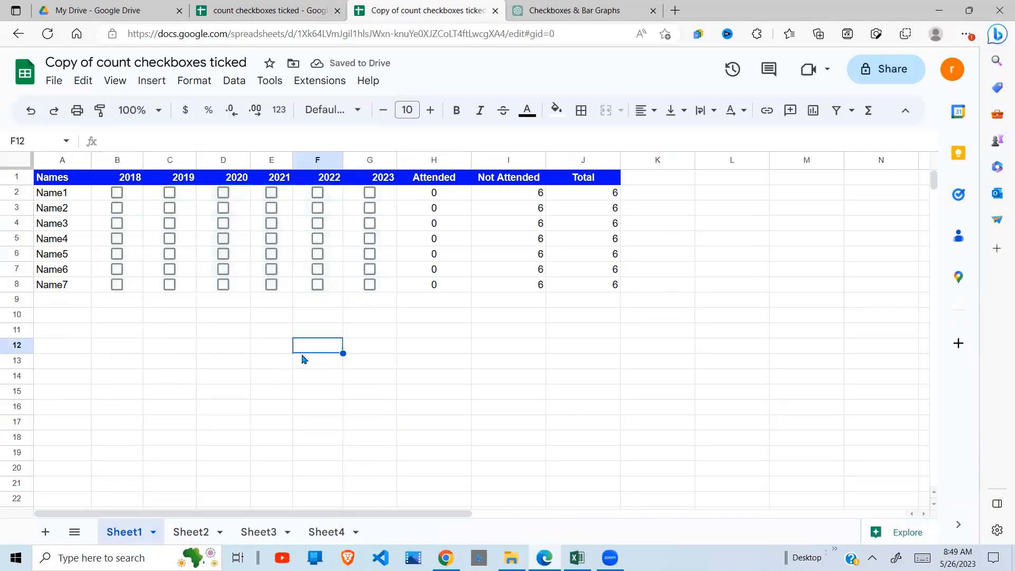
Clear the existing formulas from the Attended and Not Attended columns in H2:I8
left_click(442, 182)
left_click(443, 194)
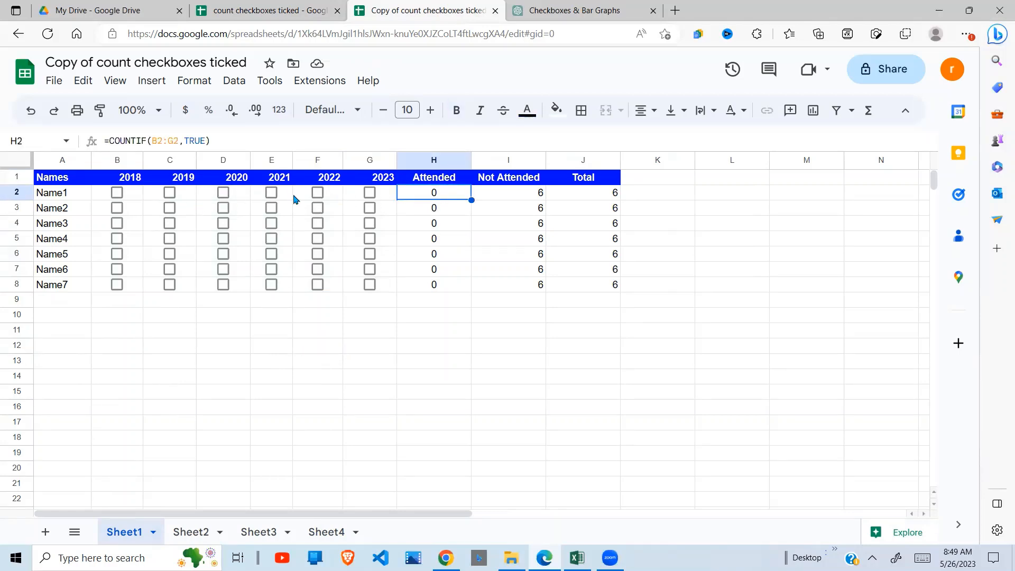
key("Delete")
left_click(443, 335)
left_click(448, 196)
left_click_drag(533, 253, 527, 296)
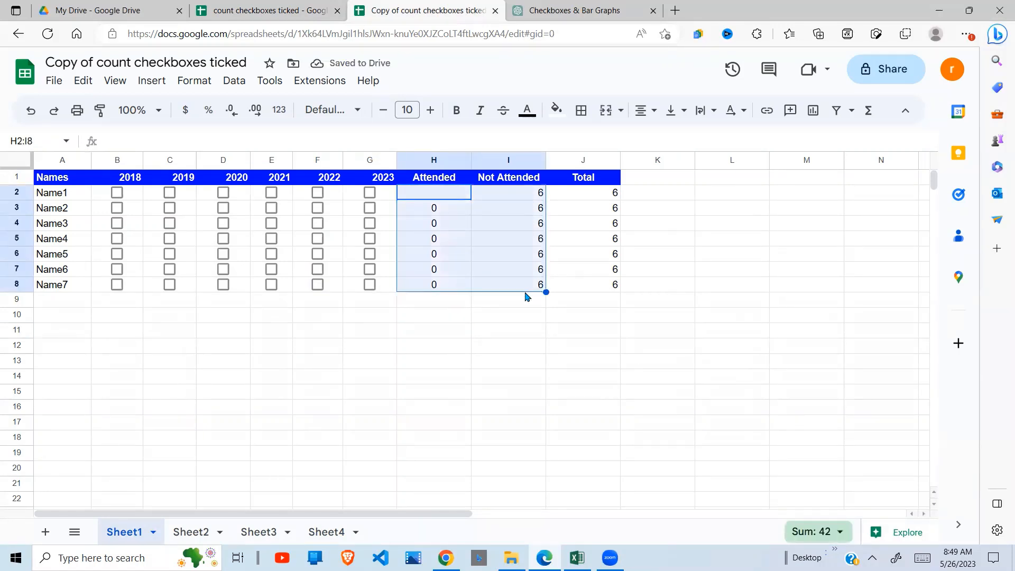
key("Delete")
left_click(463, 285)
Try a COUNT formula in H2 over Name1's year checkboxes
left_click(443, 198)
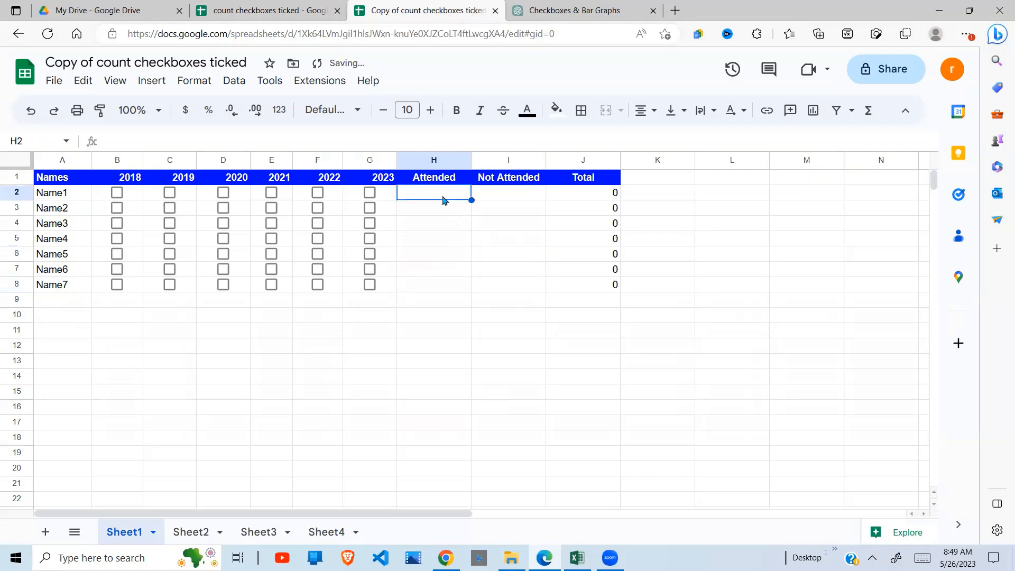
type("=count")
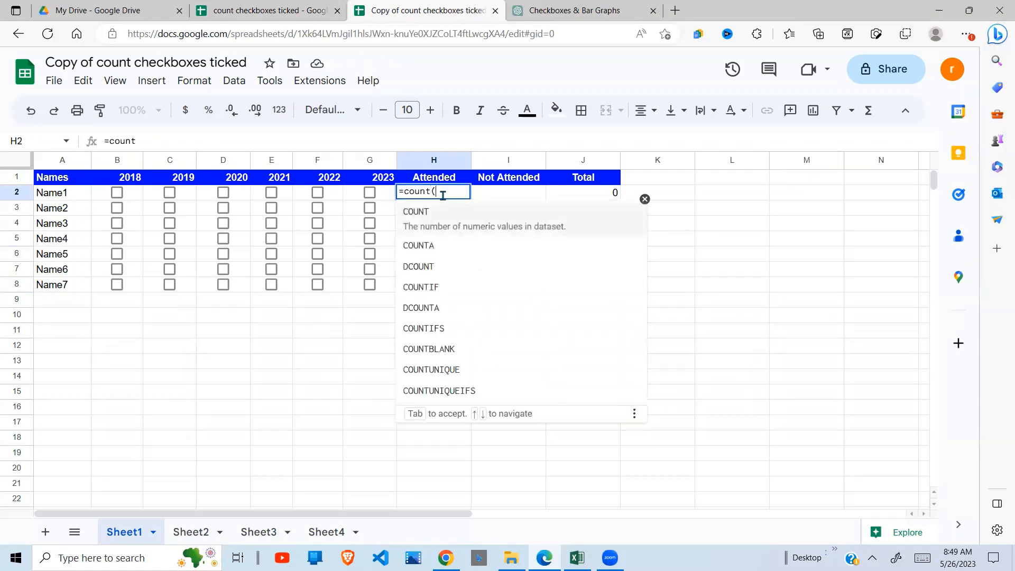
type("(")
left_click_drag(129, 177, 350, 192)
key("Return")
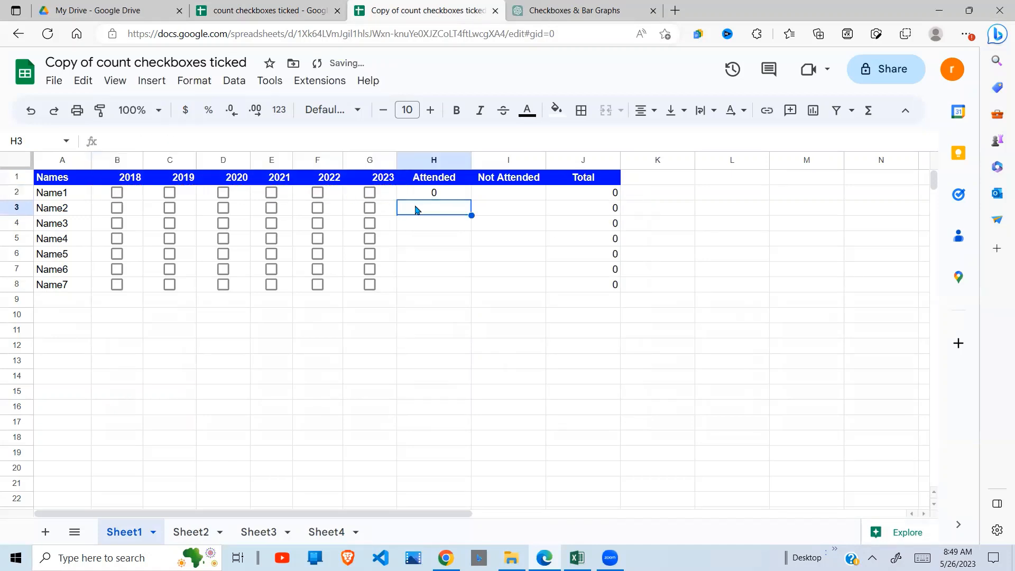
Try the formula =sum(B2:G2) in H2, and clear the cell again
left_click(443, 194)
type("=sum(")
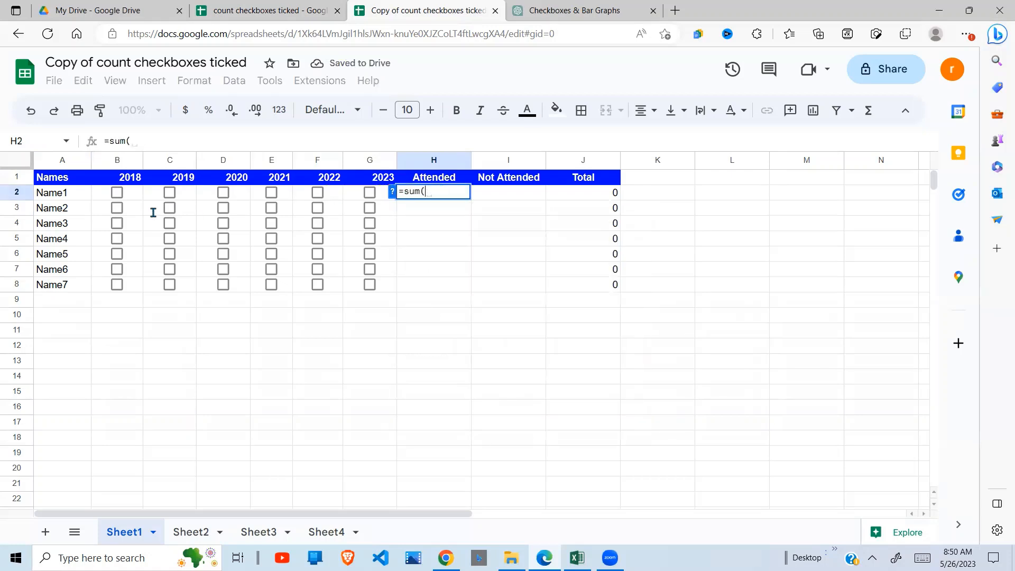
left_click_drag(125, 199, 366, 201)
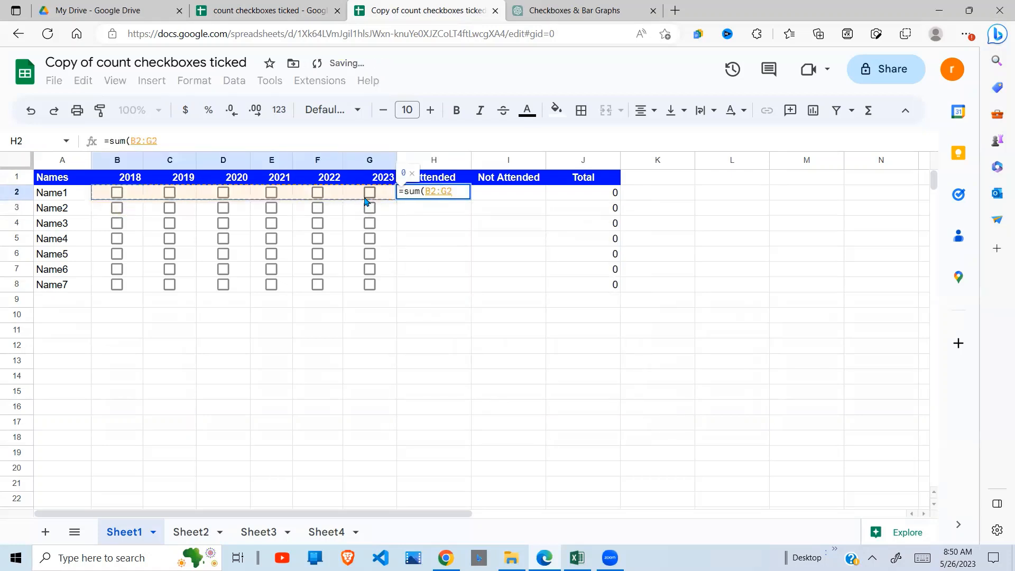
key("Return")
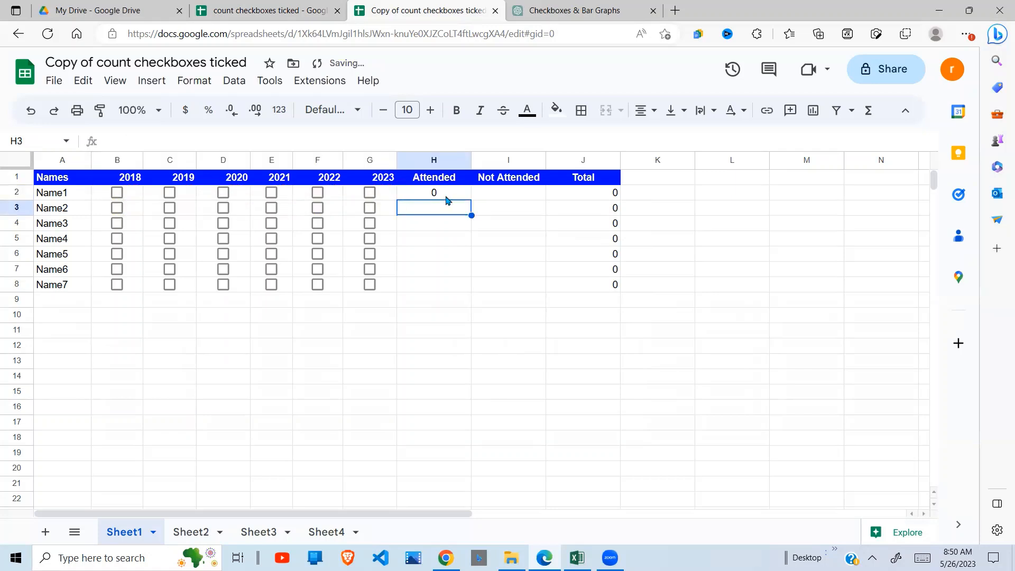
key("Up")
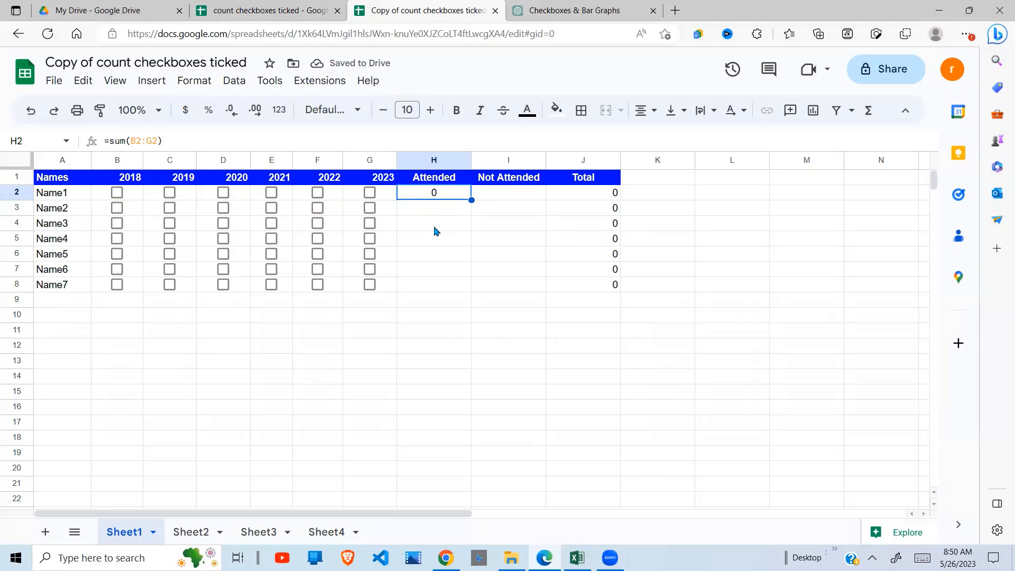
key("Delete")
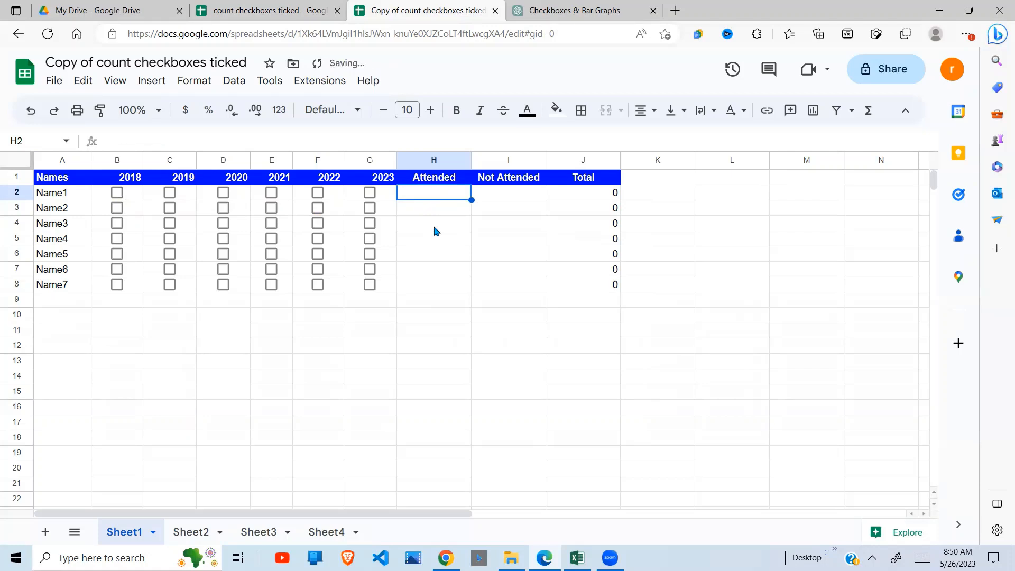
Tick Name1's 2021 checkbox and inspect the underlying cell values of the 2021 and 2022 checkboxes
left_click(272, 192)
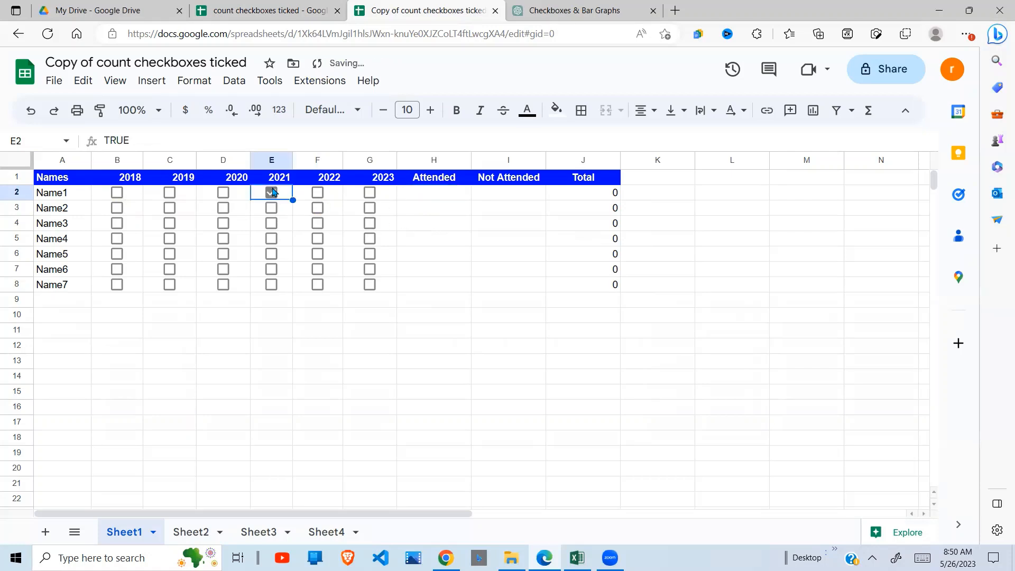
left_click(273, 336)
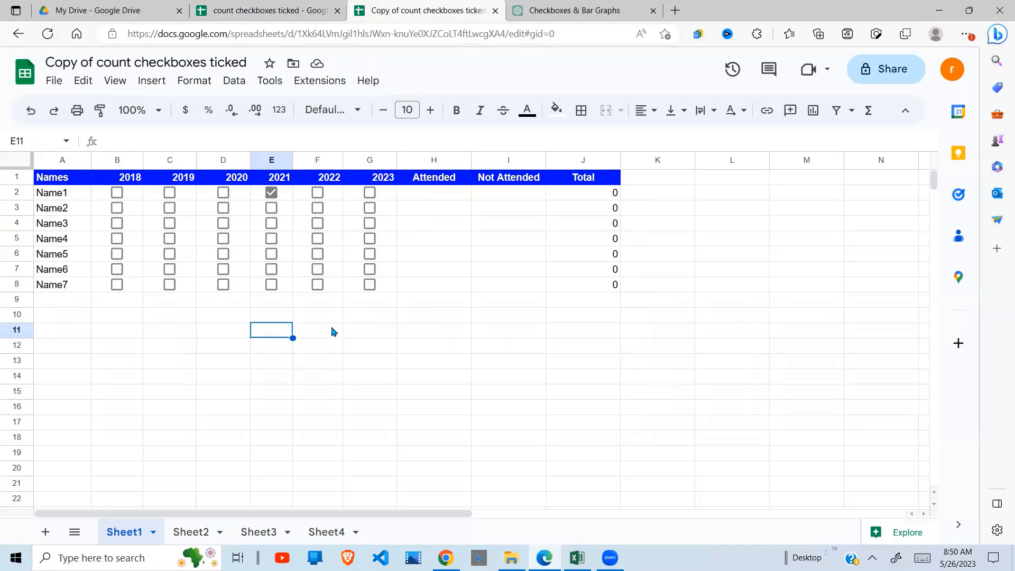
left_click(286, 198)
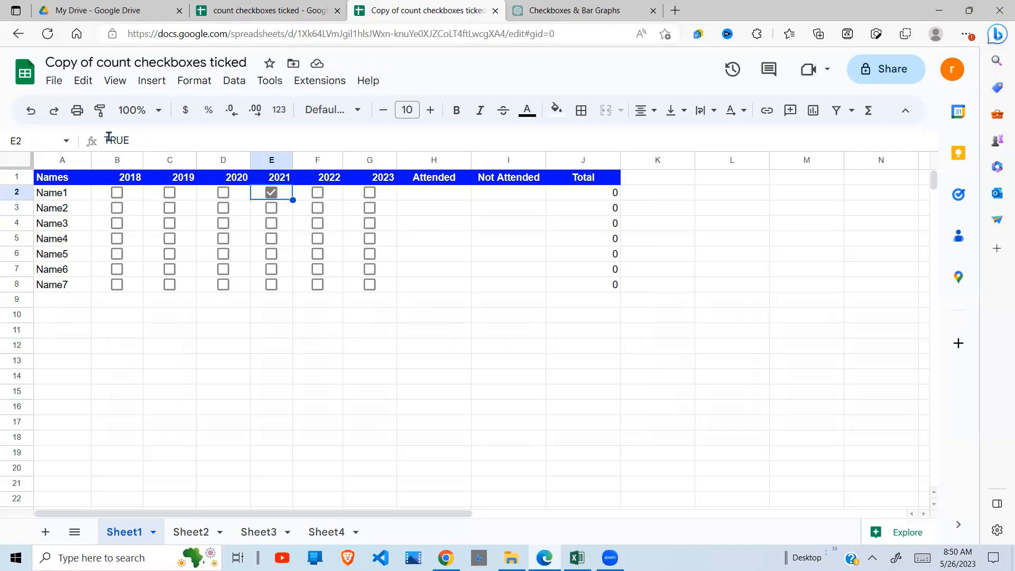
left_click(334, 194)
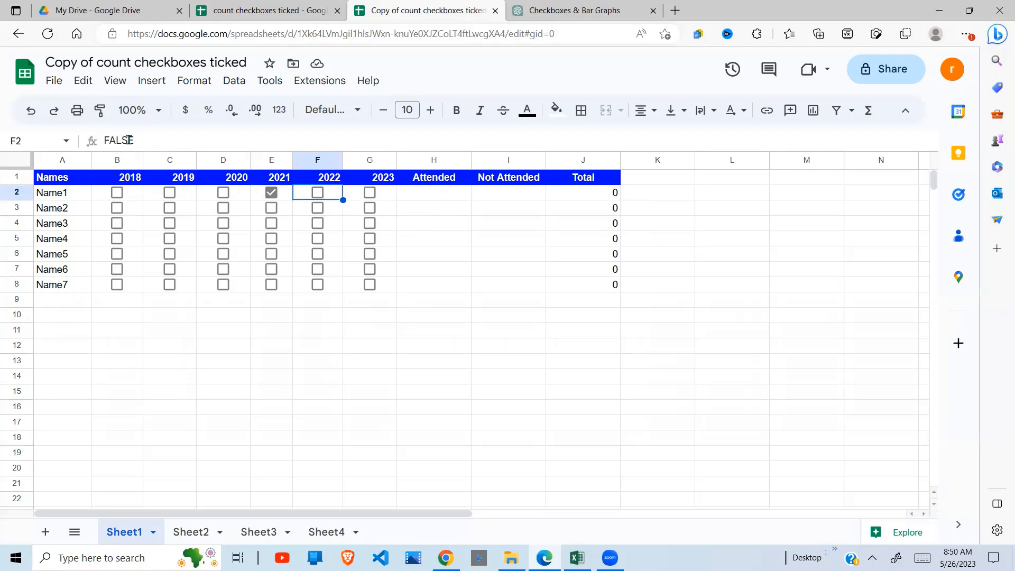
Enter =countif(B2:G2,true) in H2 to count the years Name1 attended
left_click(433, 195)
type("=")
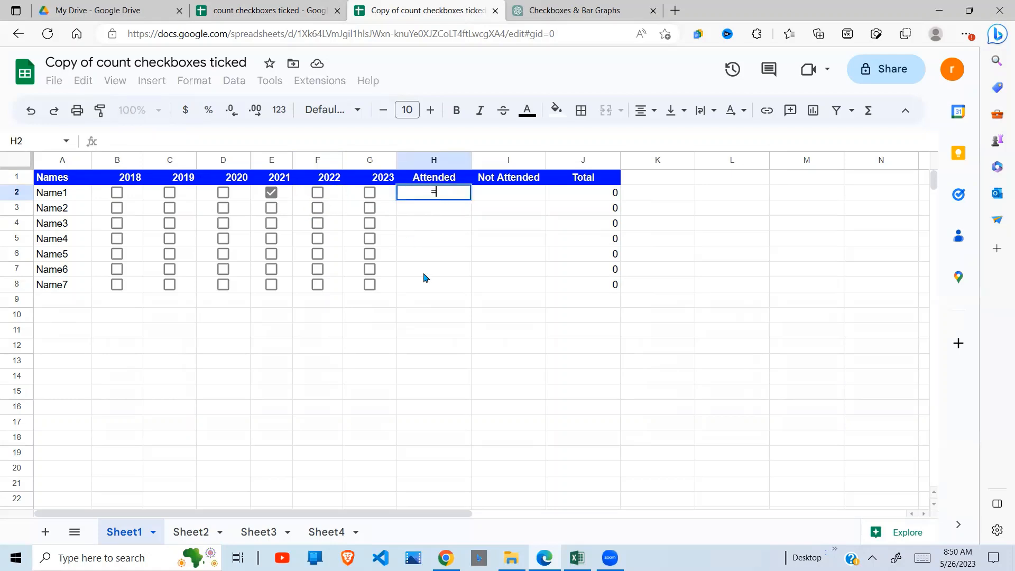
type("countif")
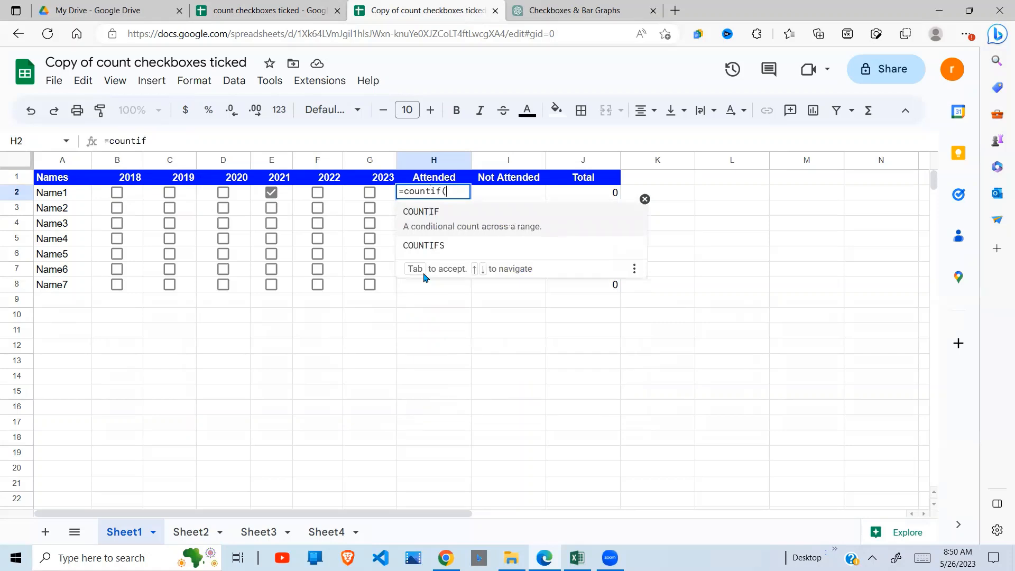
type("(")
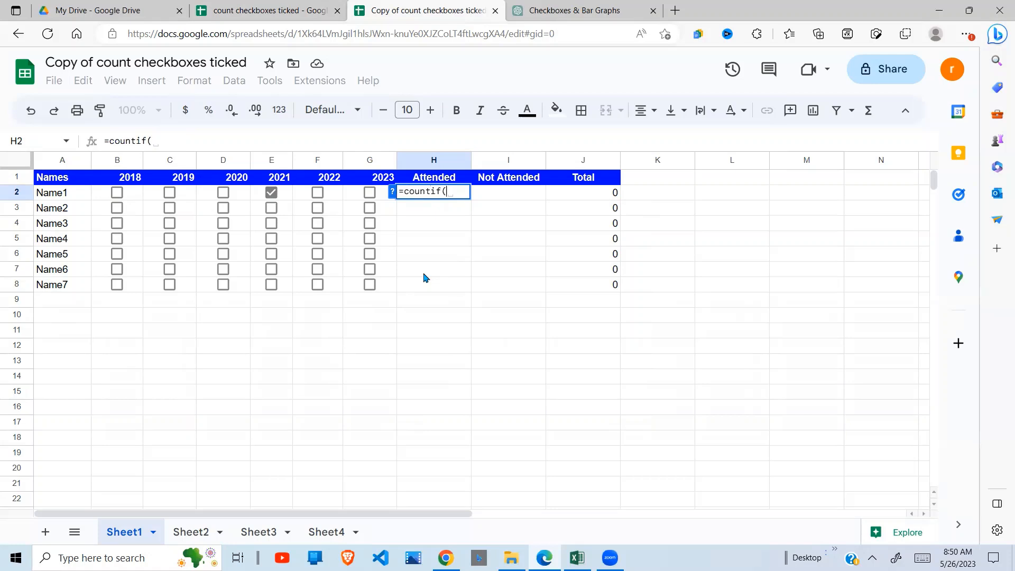
left_click_drag(131, 195, 369, 194)
type(",")
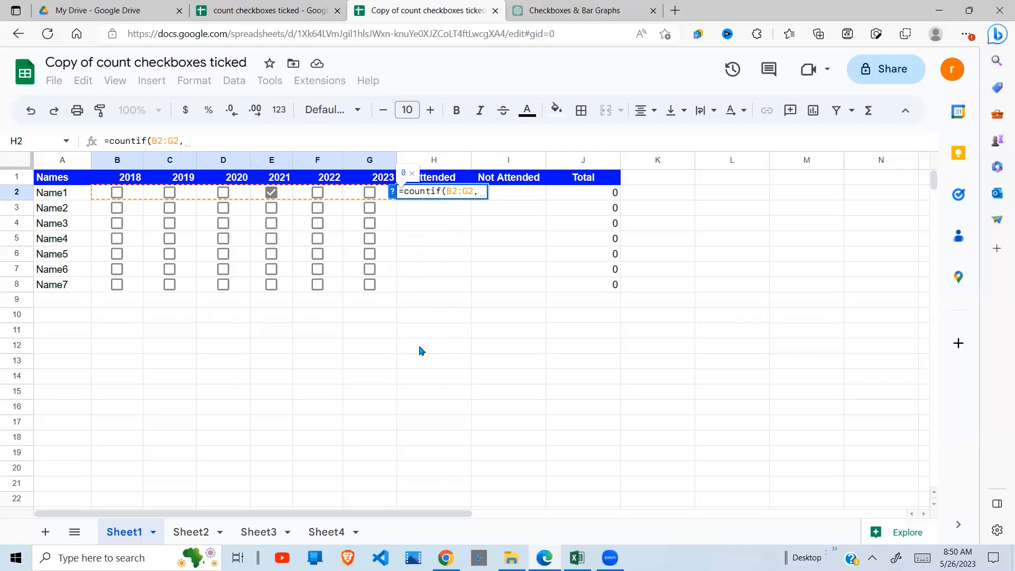
type("true")
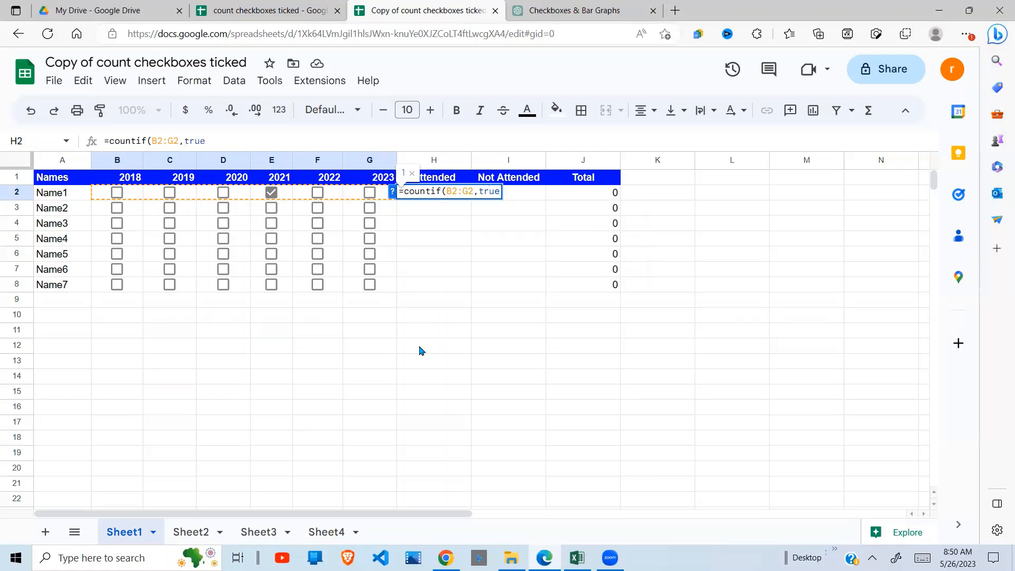
key("Return")
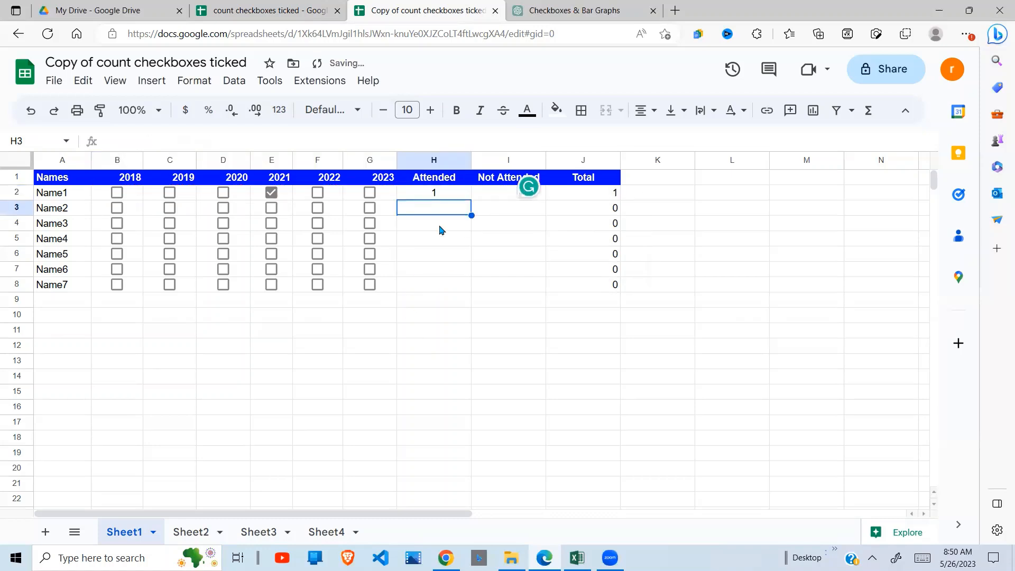
Tick Name1's 2020 and 2019 checkboxes to test the Attended count, and select H2 to review its formula
left_click(223, 194)
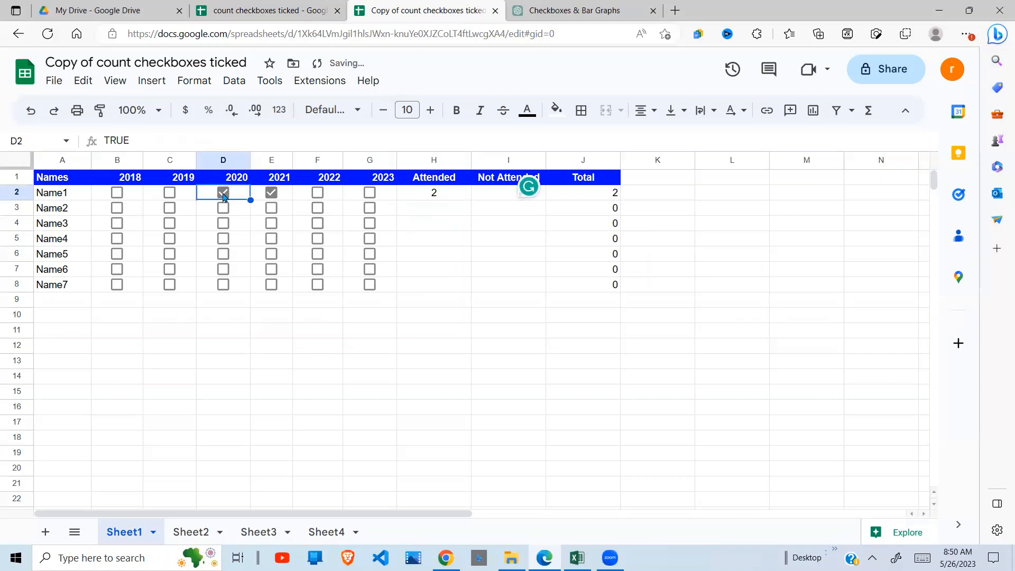
left_click(170, 193)
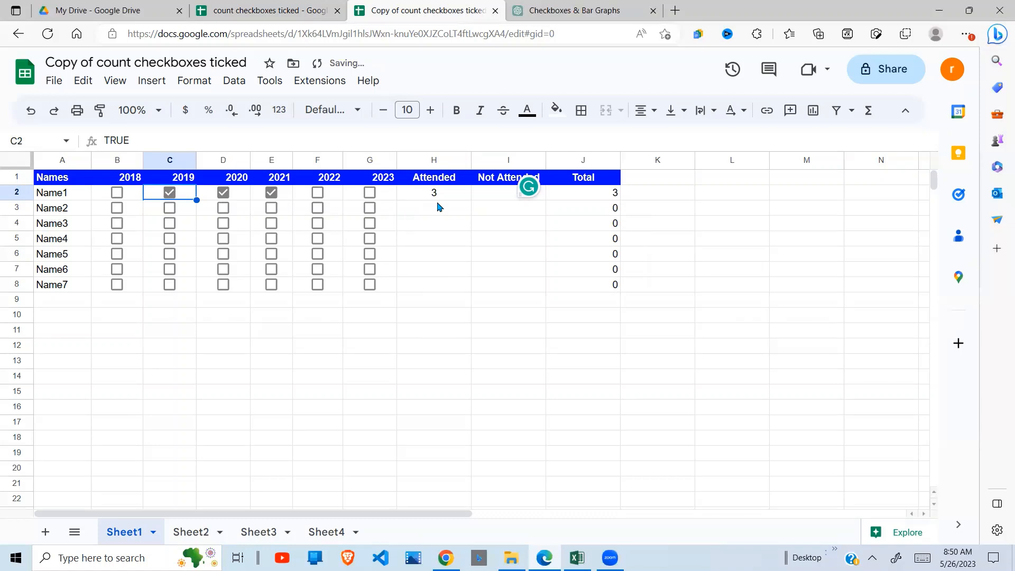
left_click(452, 199)
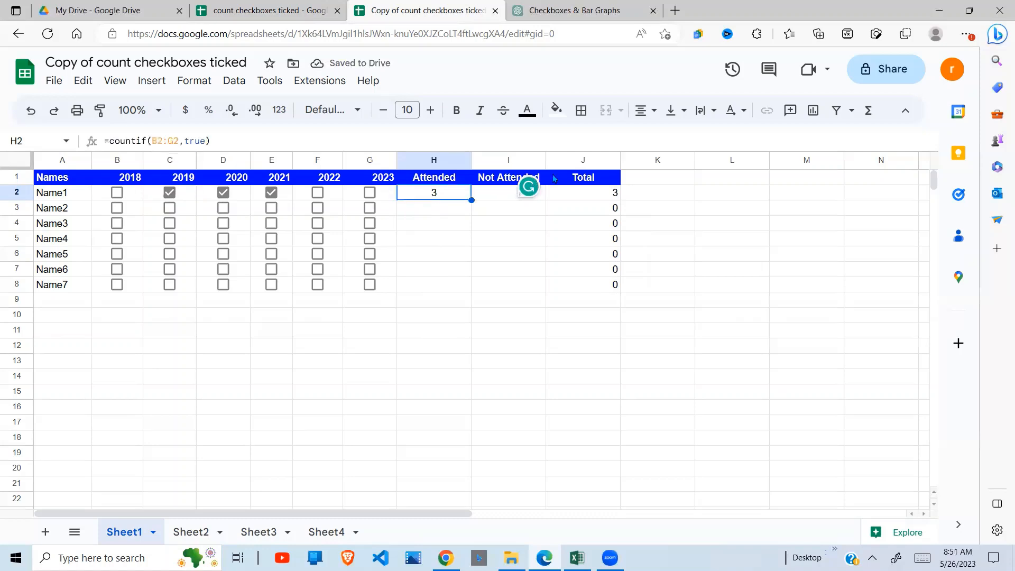
Enter =countif(B2:G2,false) in I2 to count the years Name1 missed, and tick Name1's 2022 checkbox to test it
left_click(532, 194)
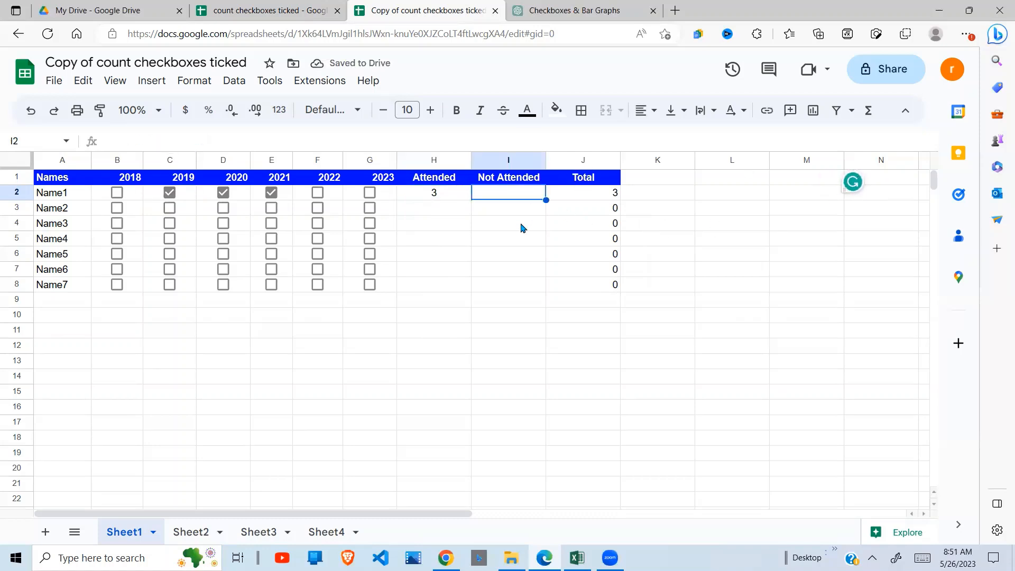
type("=c")
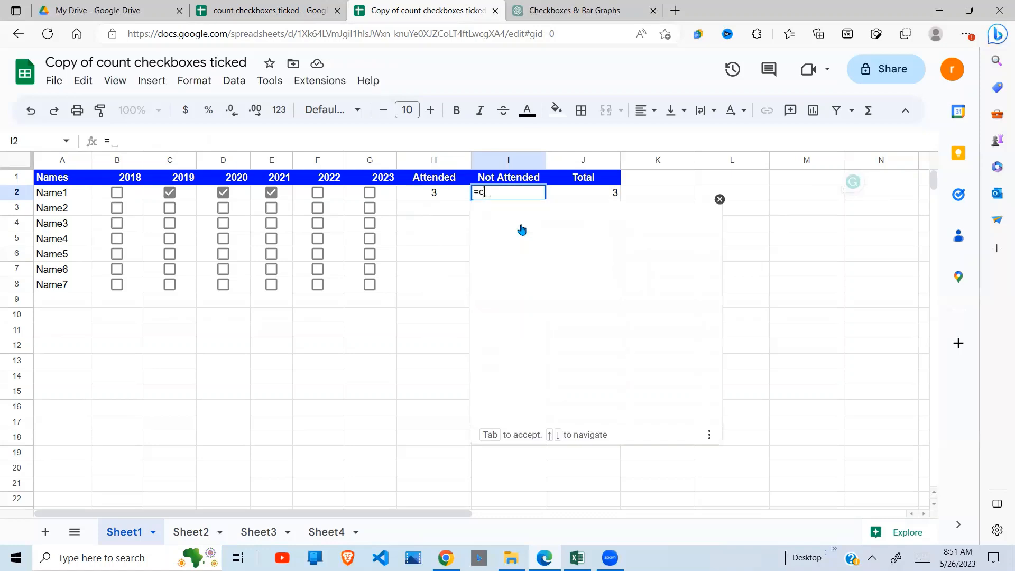
type("ountif(")
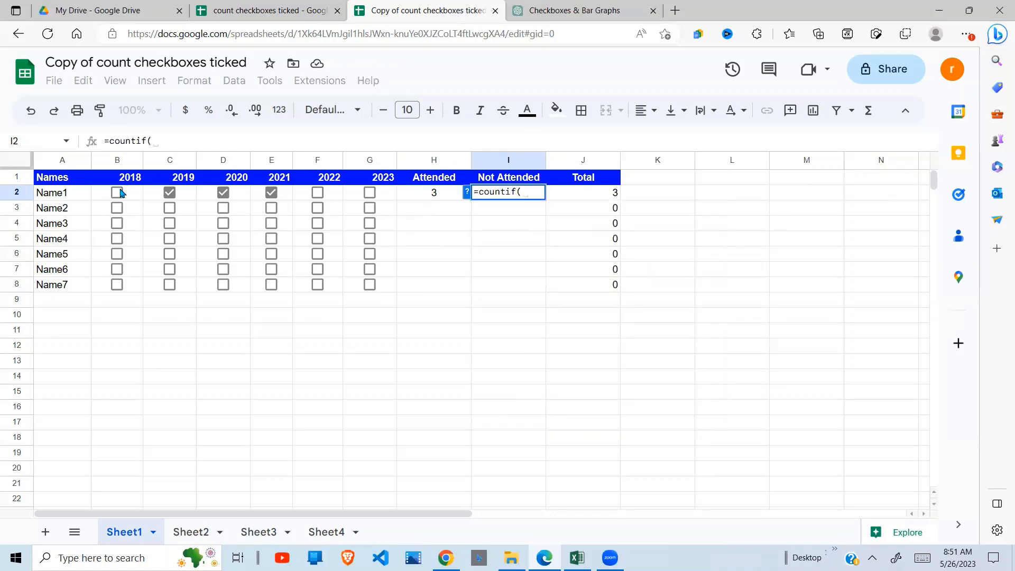
left_click_drag(117, 192, 369, 199)
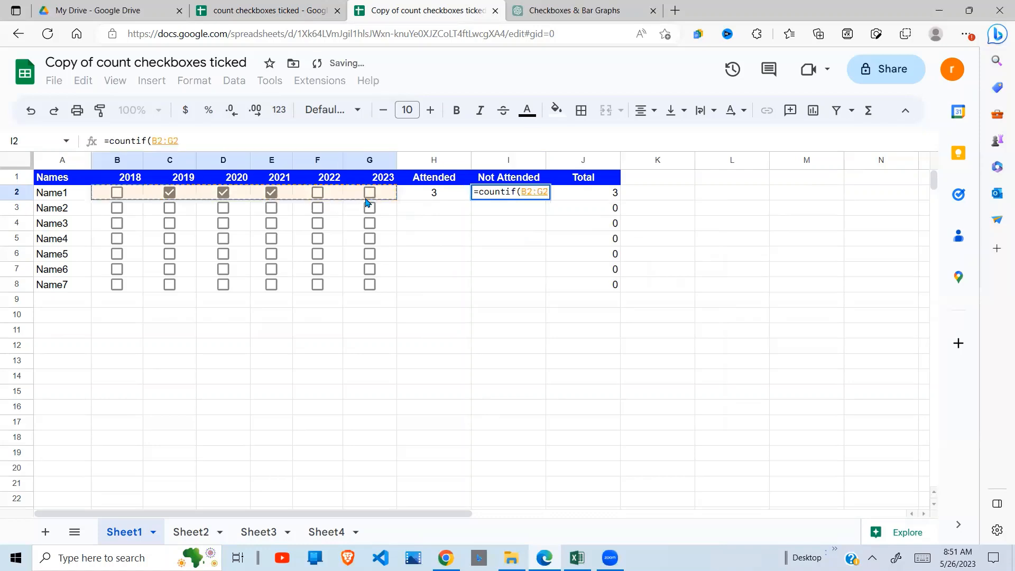
type(",f")
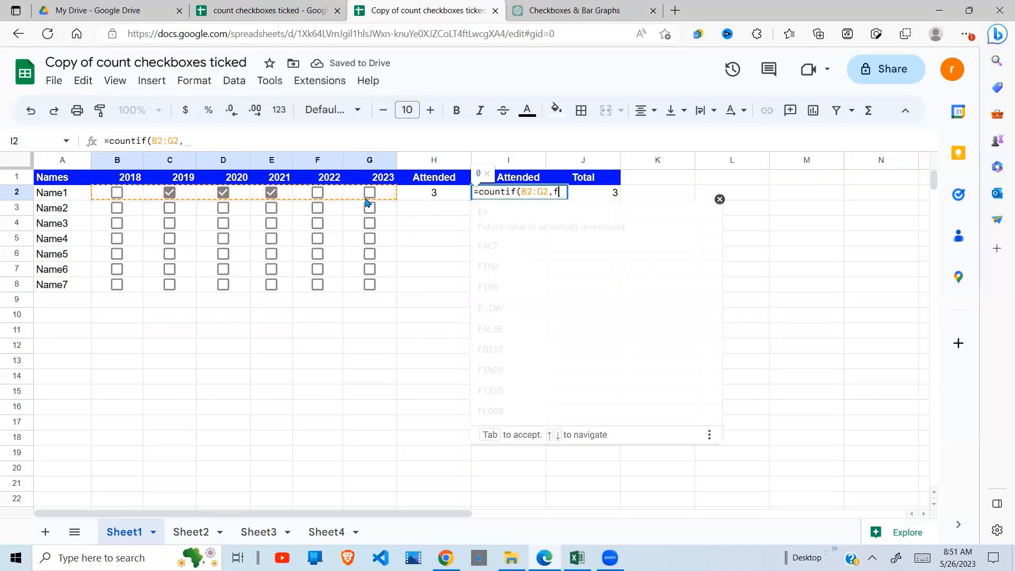
type("alse)")
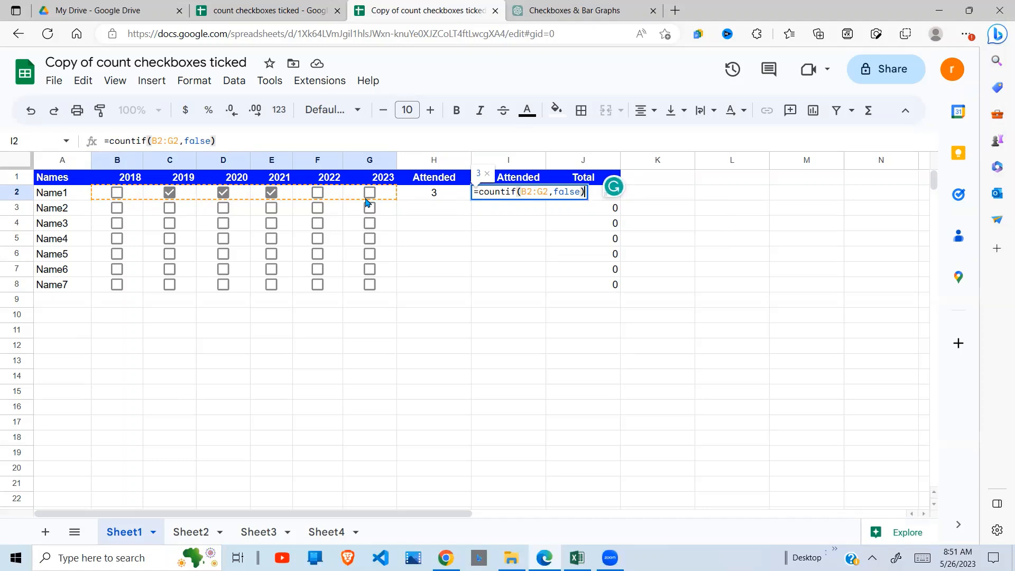
key("Return")
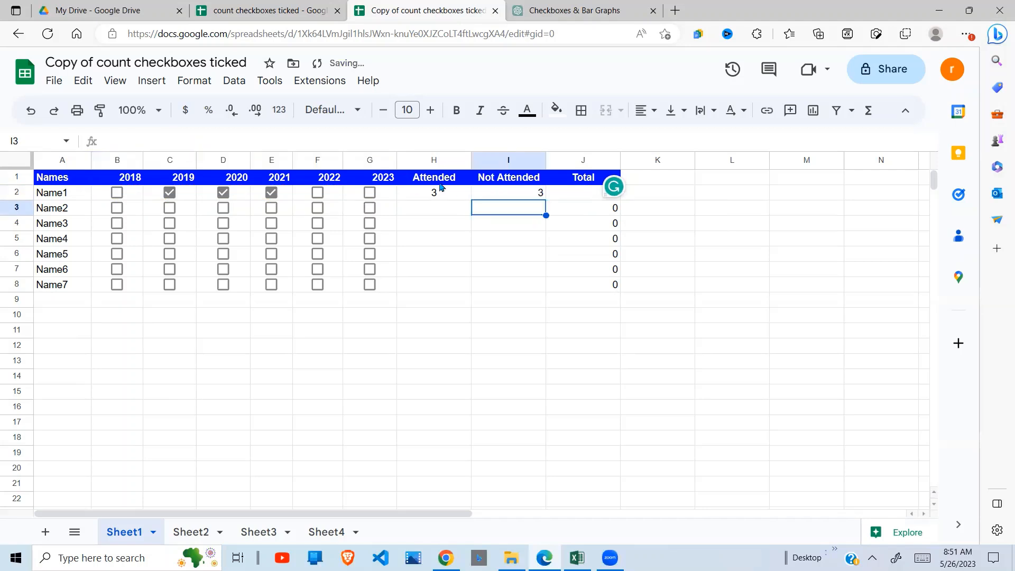
left_click(517, 196)
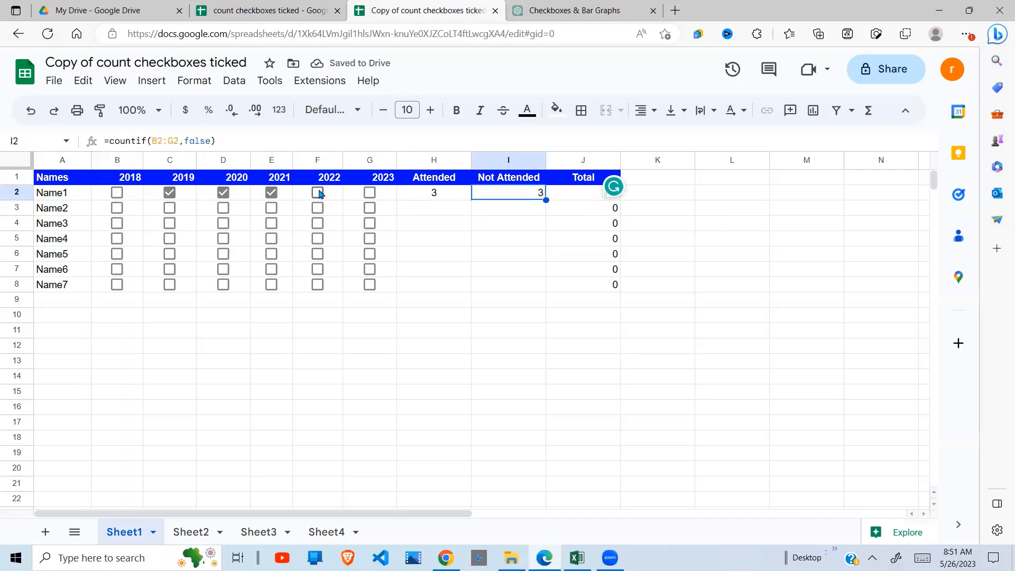
left_click(317, 192)
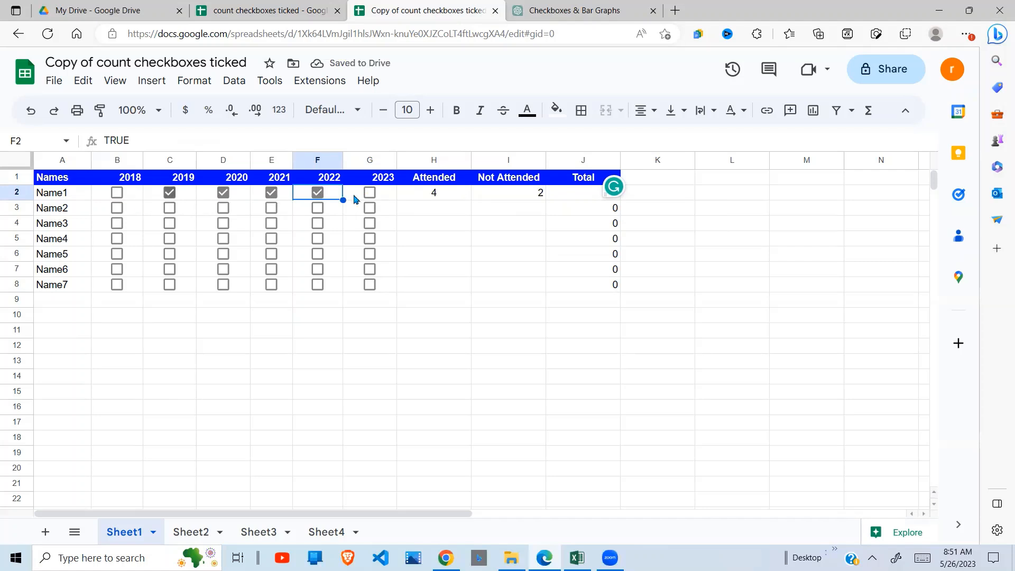
Fill the Attended and Not Attended formulas from H2:I2 down to row 8 for all remaining names
left_click(434, 194)
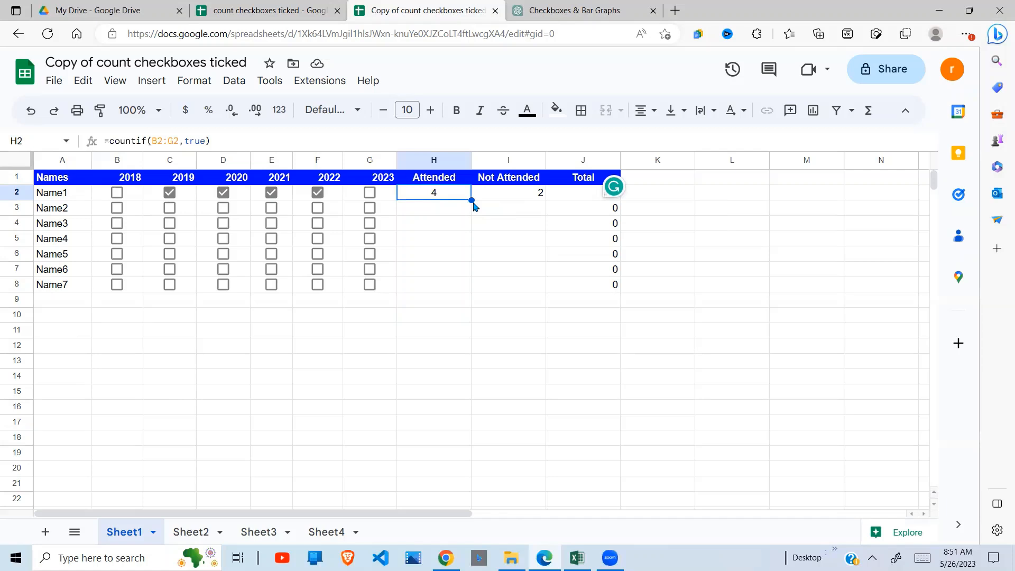
key("shift+Right")
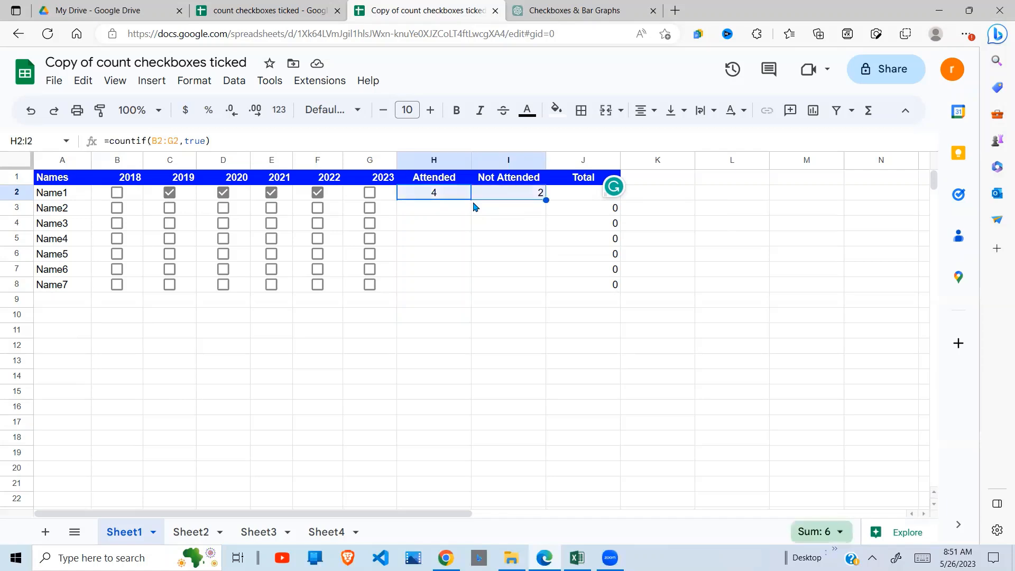
key("shift+Down")
key("shift+Down")
key("shift+Down")
key("shift+Down")
key("shift+Down")
key("shift+Down")
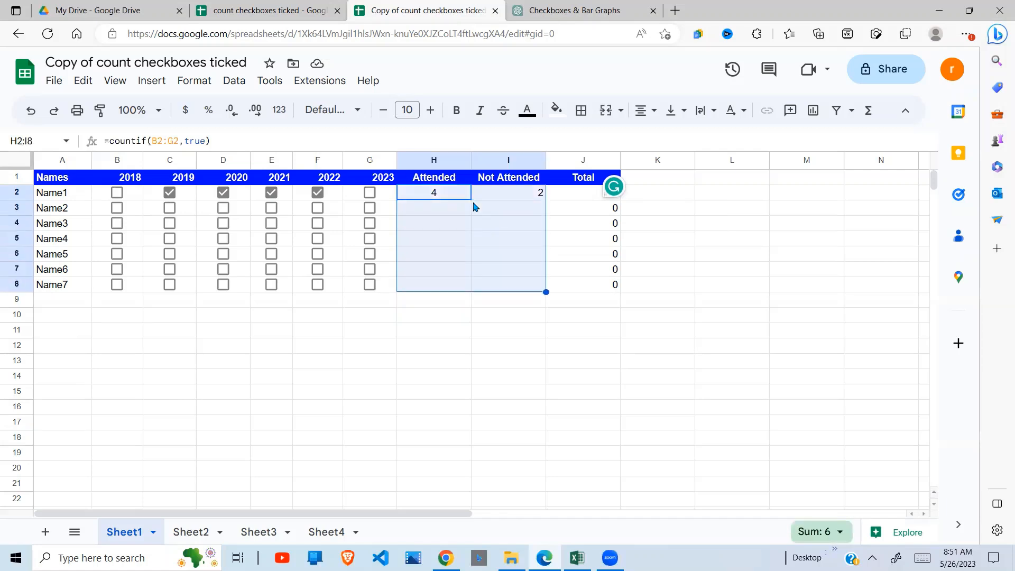
key("ctrl+d")
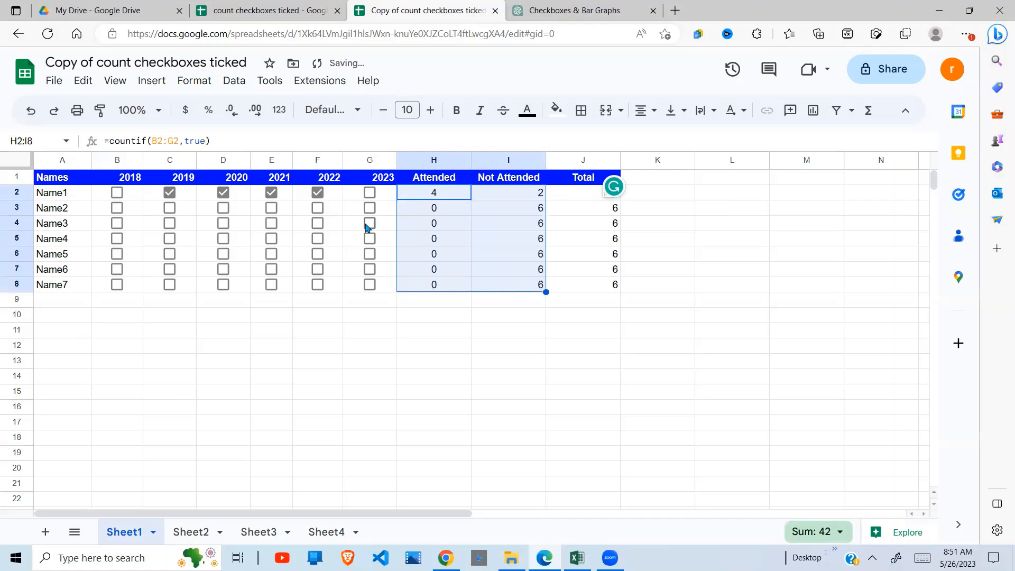
Tick the 2023 checkboxes for Name3, Name6 and Name7, and the 2022 checkboxes for Name4, Name5 and Name7
left_click(369, 225)
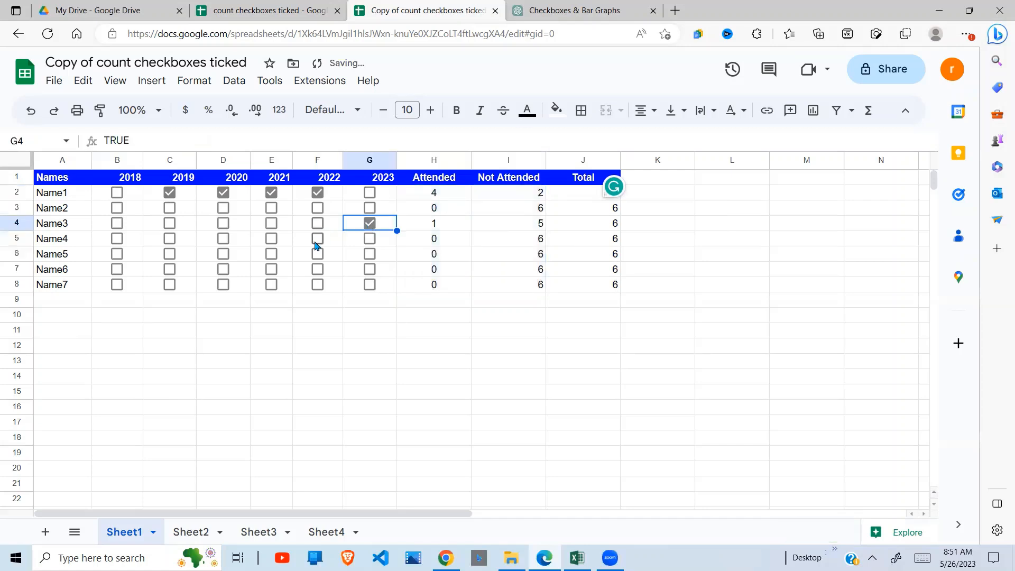
left_click(316, 241)
left_click(317, 256)
left_click(375, 260)
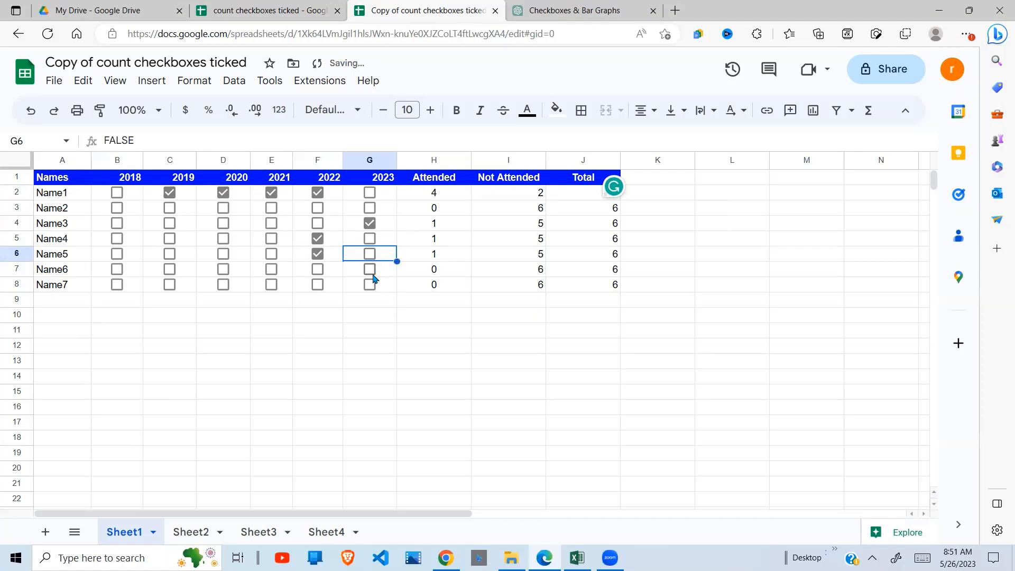
left_click(370, 271)
left_click(370, 286)
left_click(319, 288)
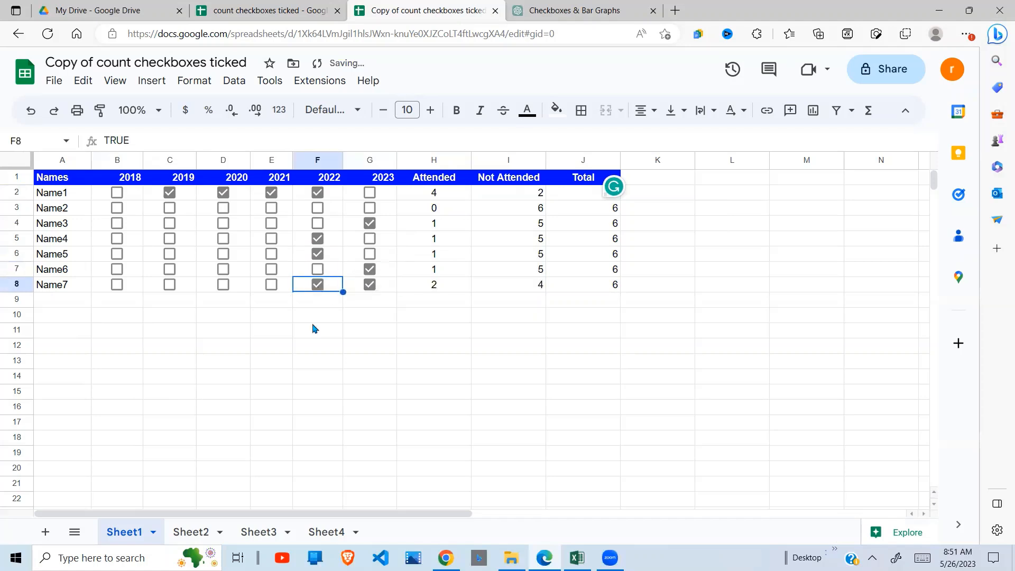
Open Sheet2 and examine the Phase 1 and Phase 2 task rows with their completion checkboxes
left_click(199, 533)
left_click(243, 399)
left_click(311, 426)
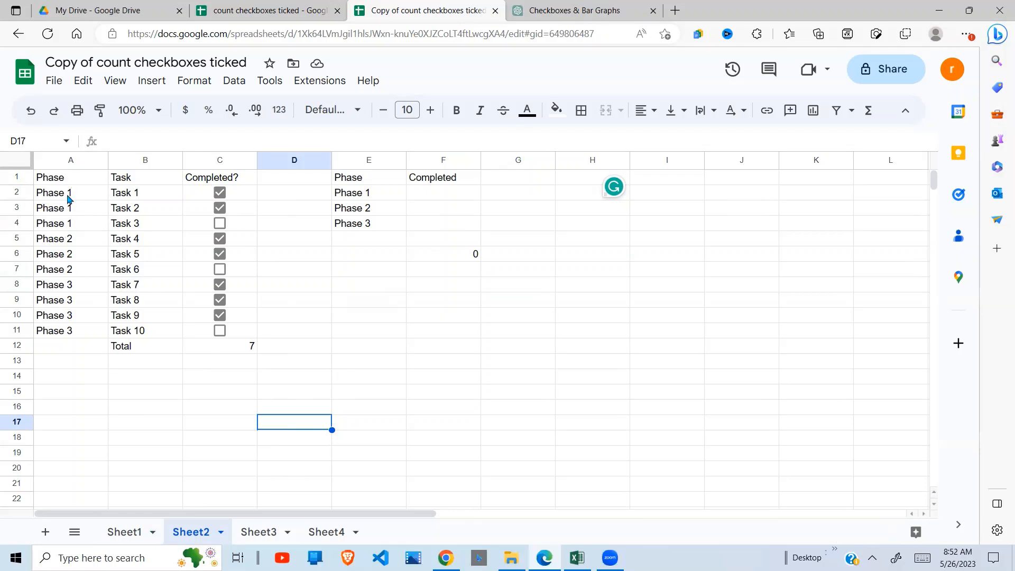
left_click_drag(65, 196, 243, 226)
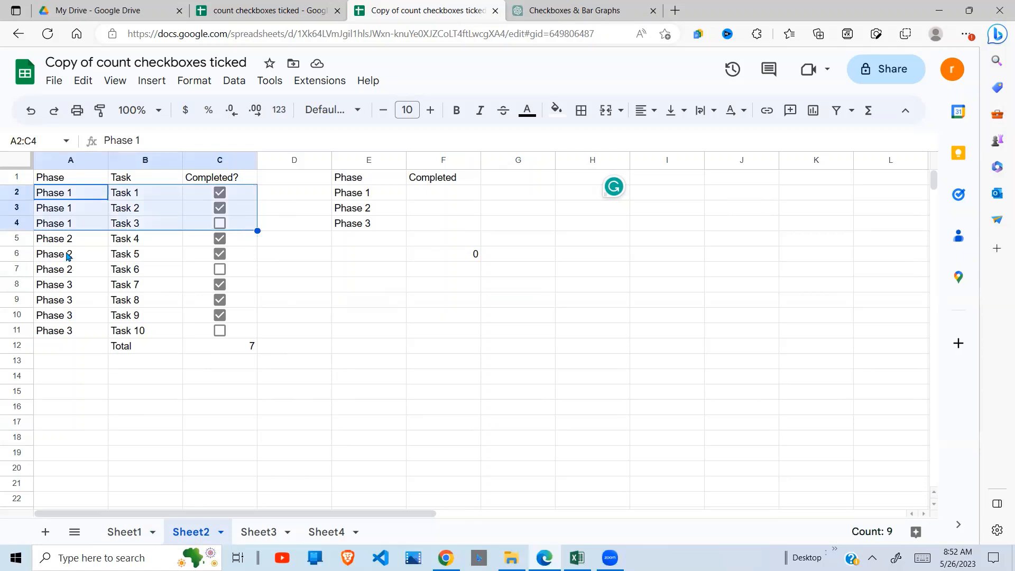
left_click_drag(87, 245, 231, 272)
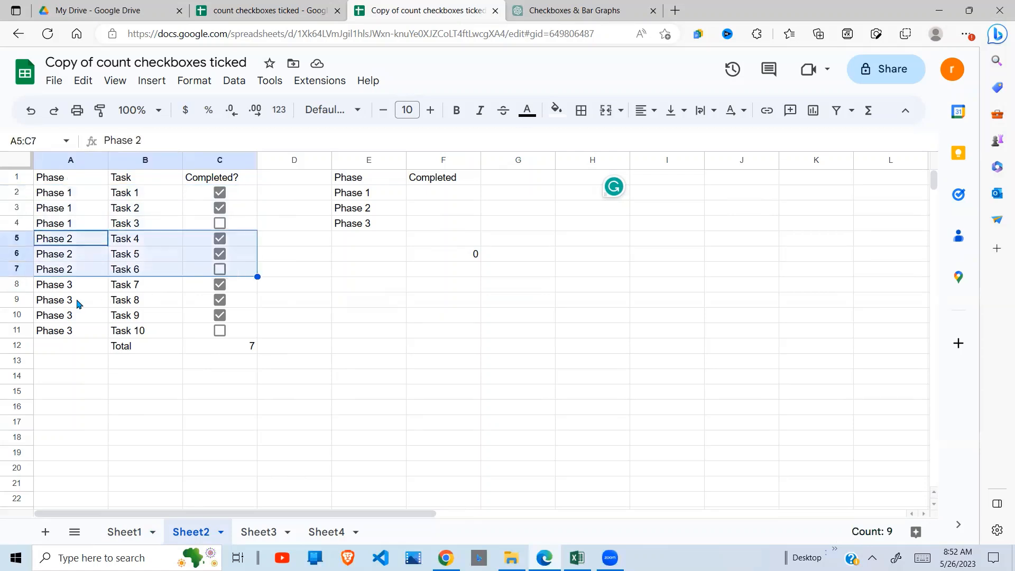
Enter =countifs($C$2:$C$11,true,$A$2:$A$11,E2) in F2 to count the completed Phase 1 tasks
left_click(447, 198)
type("=counti")
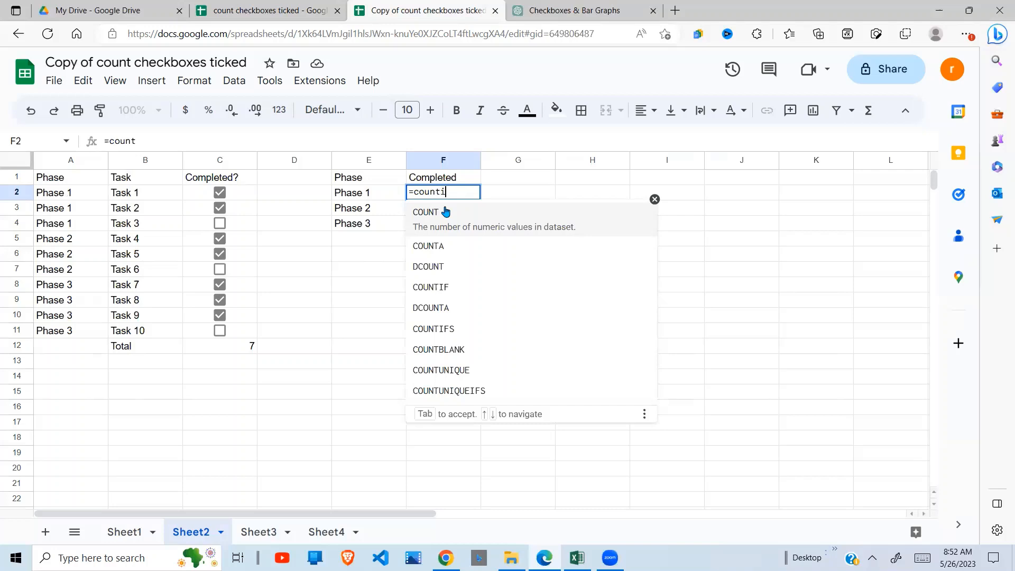
type("fs(")
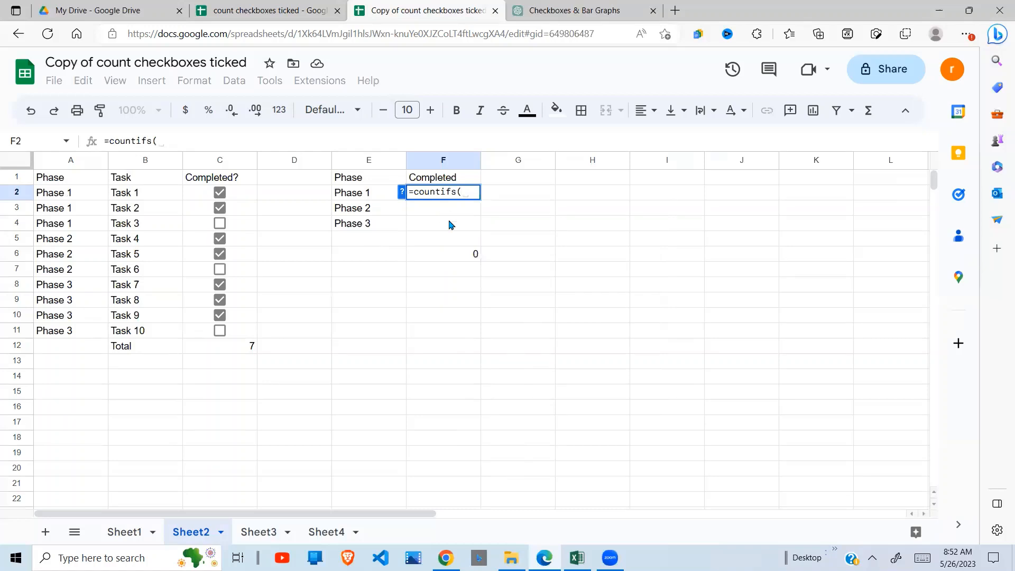
left_click_drag(238, 193, 243, 331)
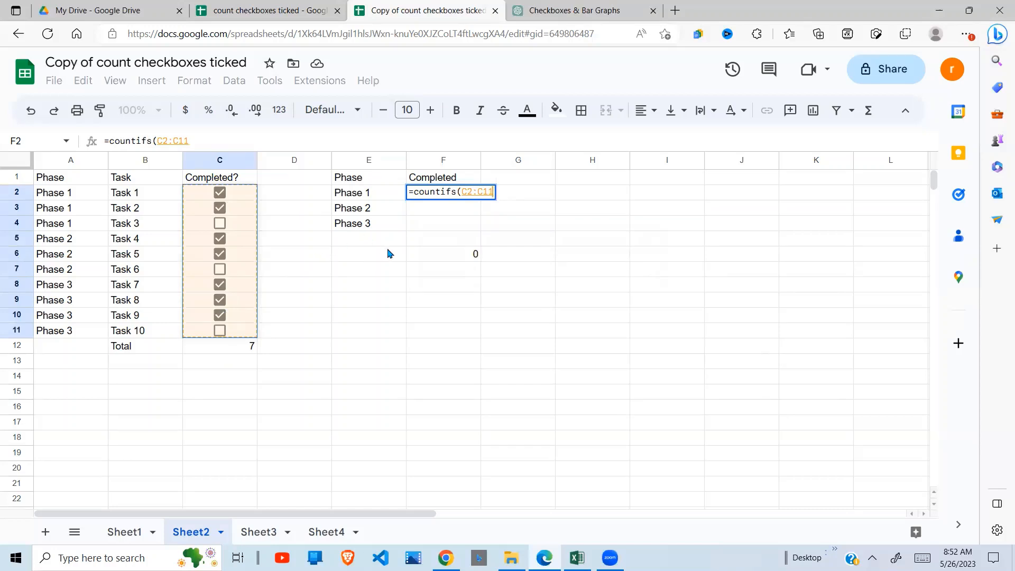
type(".true,")
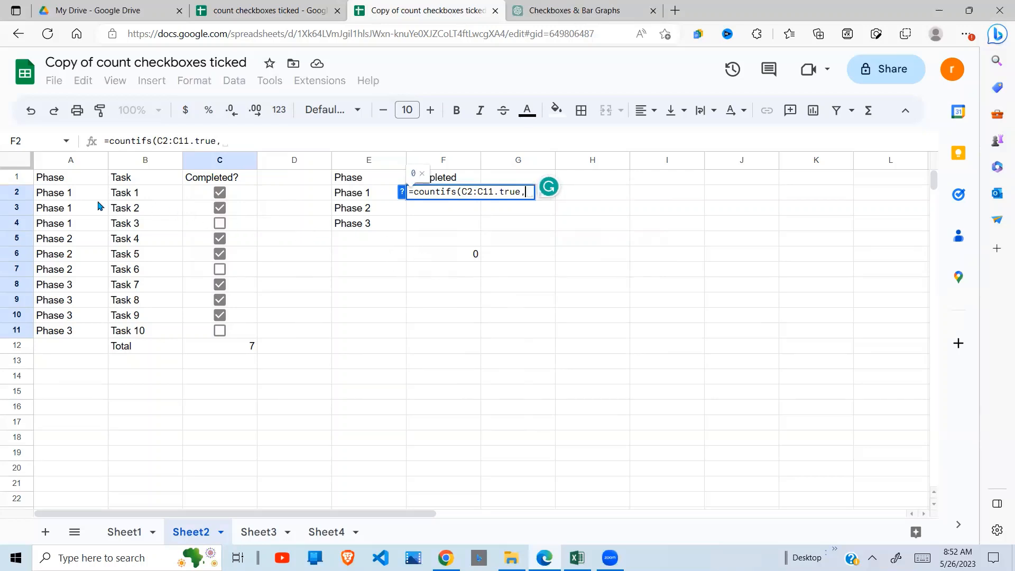
left_click_drag(69, 198, 69, 332)
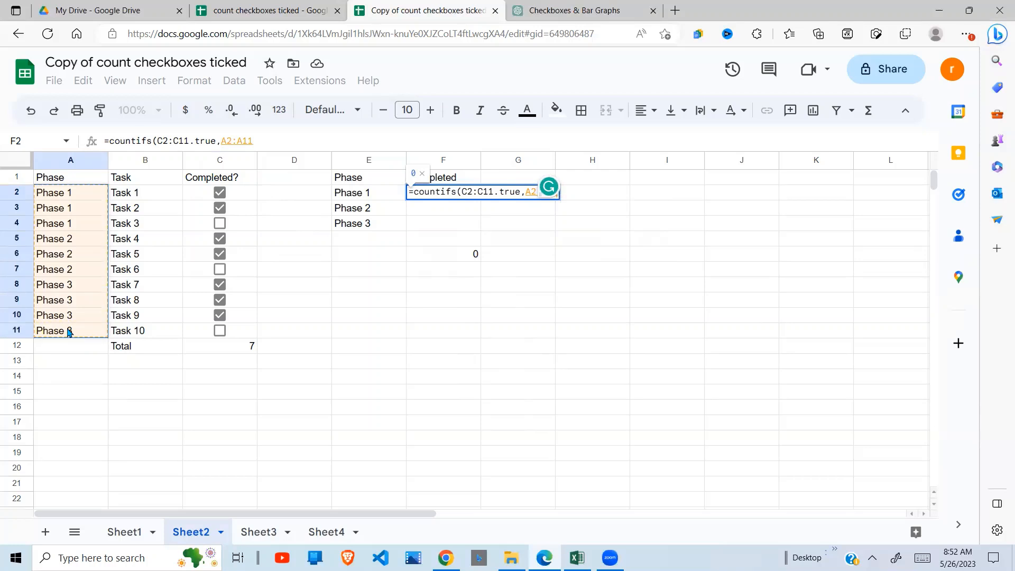
key("F4")
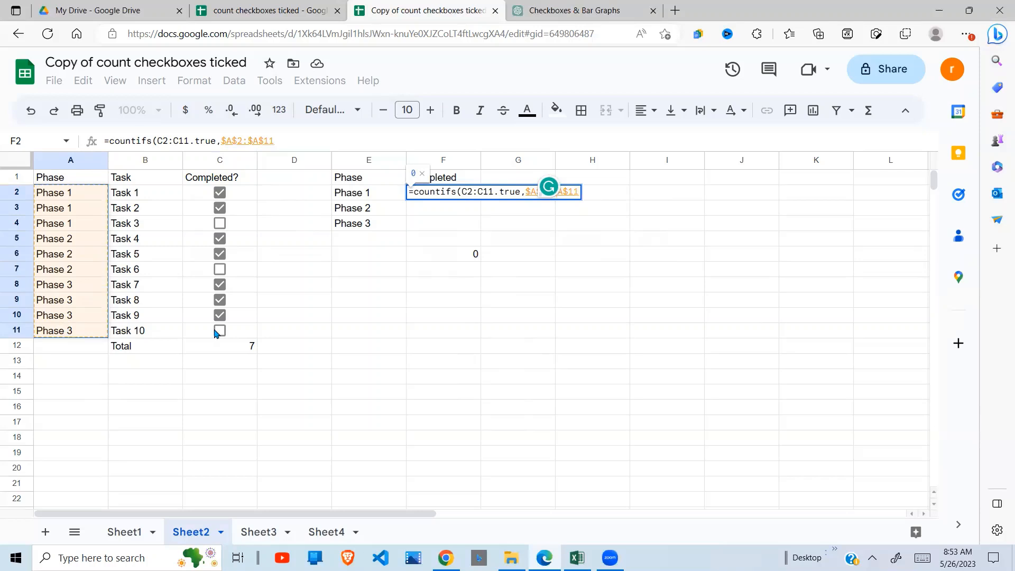
type(",")
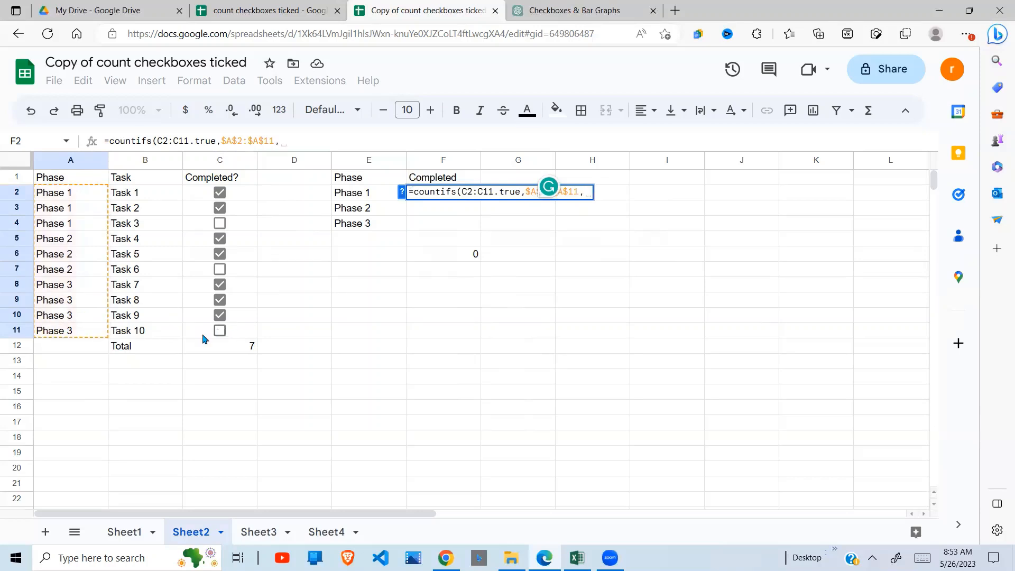
left_click(372, 199)
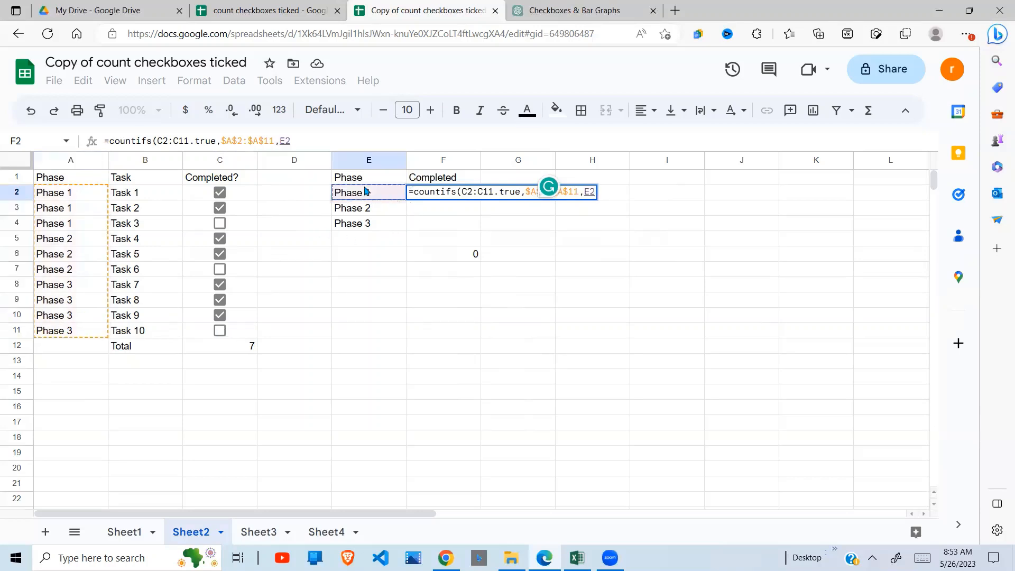
left_click_drag(495, 191, 463, 191)
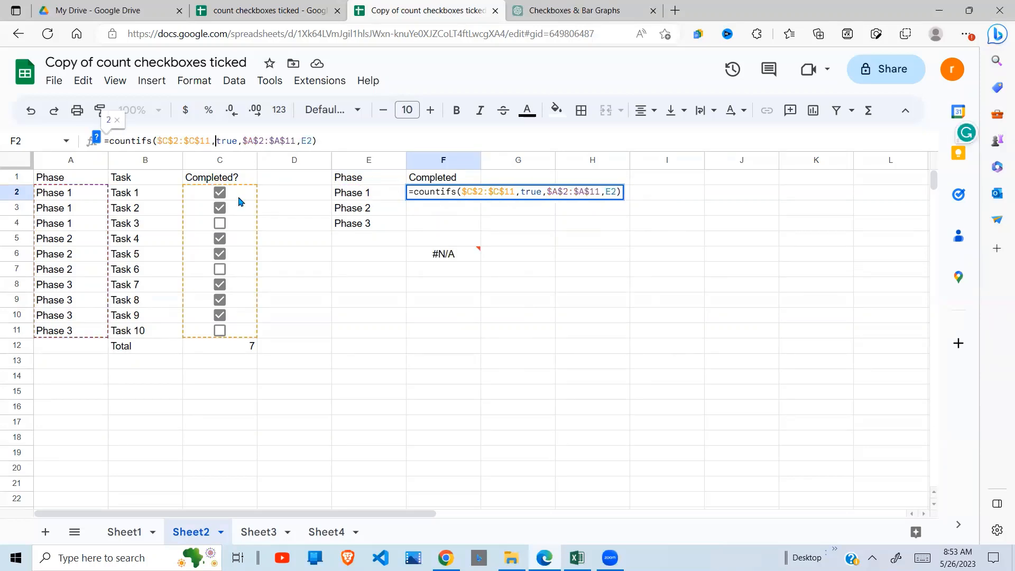
key("Return")
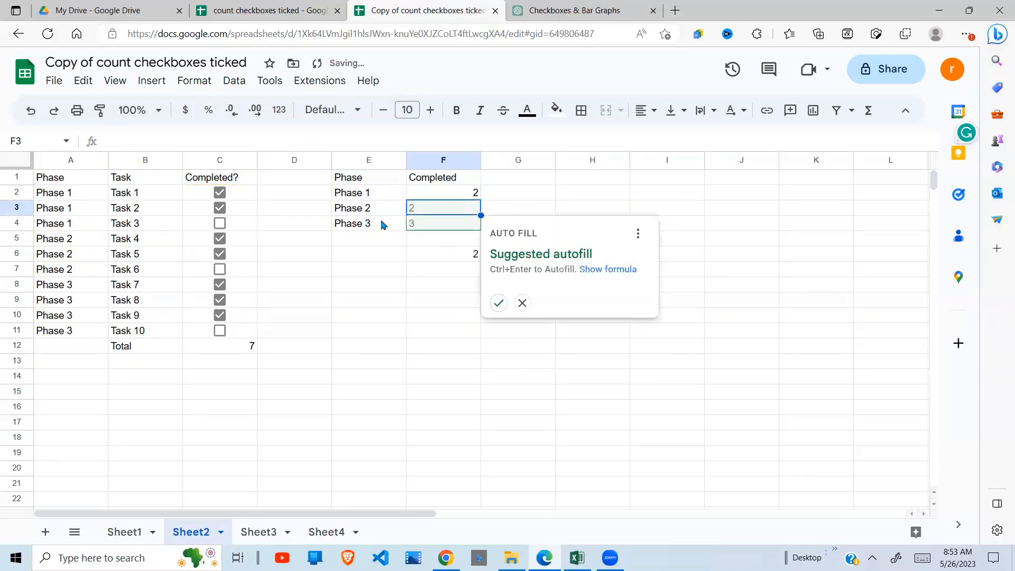
Accept the suggested autofill for the Phase 2 and Phase 3 counts in F3:F4, and select F2 to review its formula
left_click(495, 305)
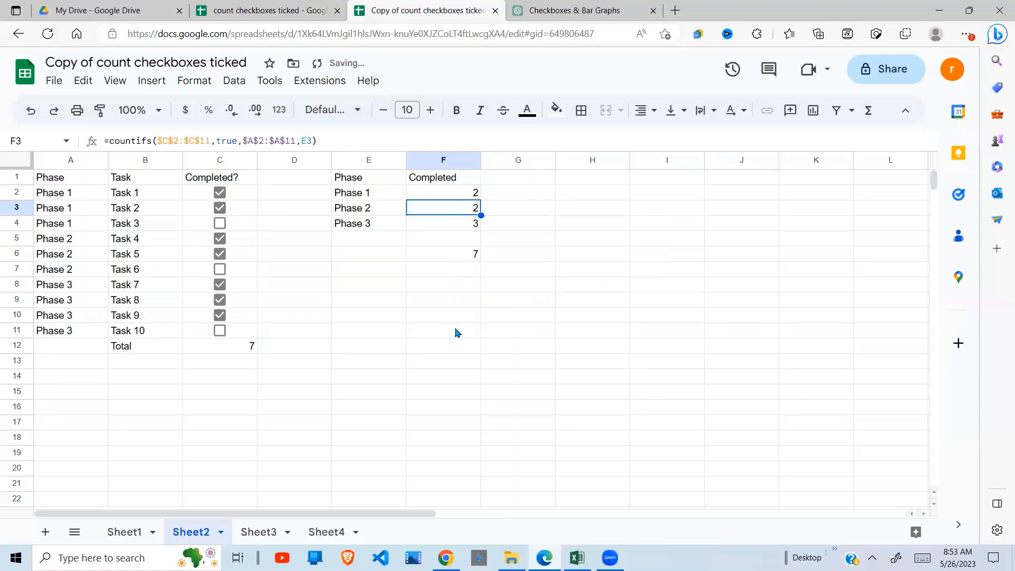
left_click(417, 289)
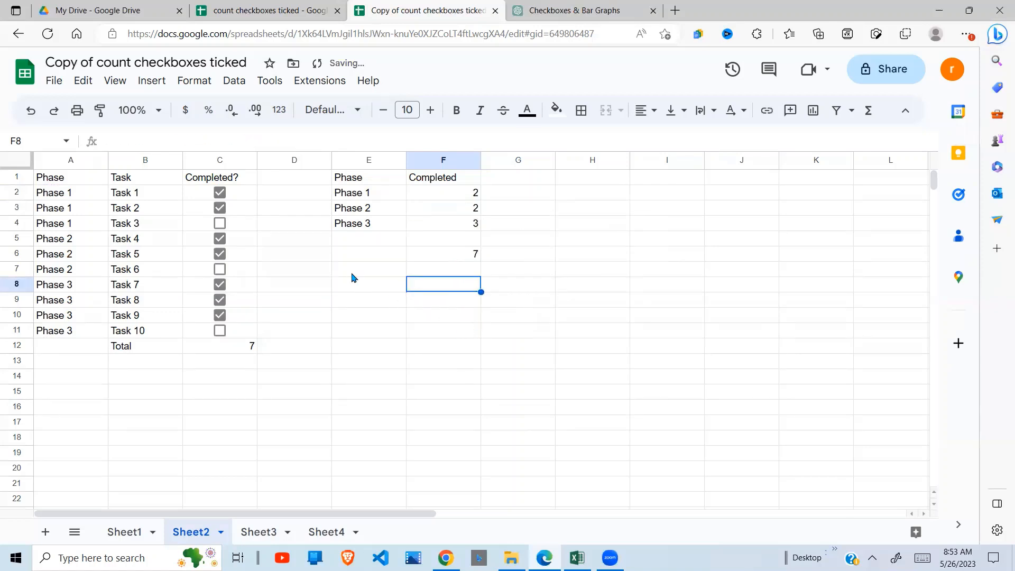
left_click(371, 197)
left_click(460, 197)
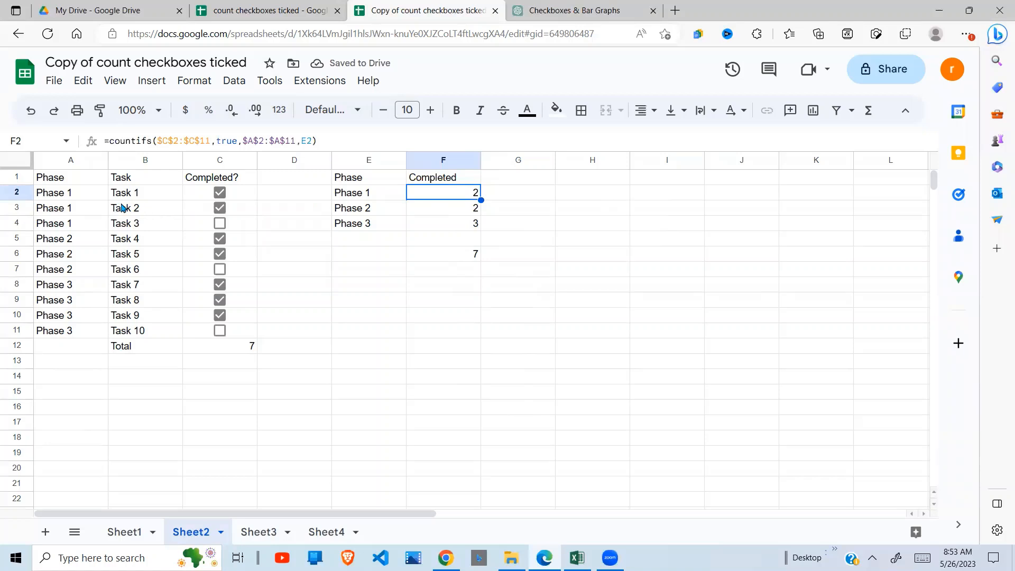
Check the ticked tasks of Phase 1, Phase 2 and Phase 3 against the Completed counts by selecting each phase's rows
left_click_drag(60, 196, 225, 224)
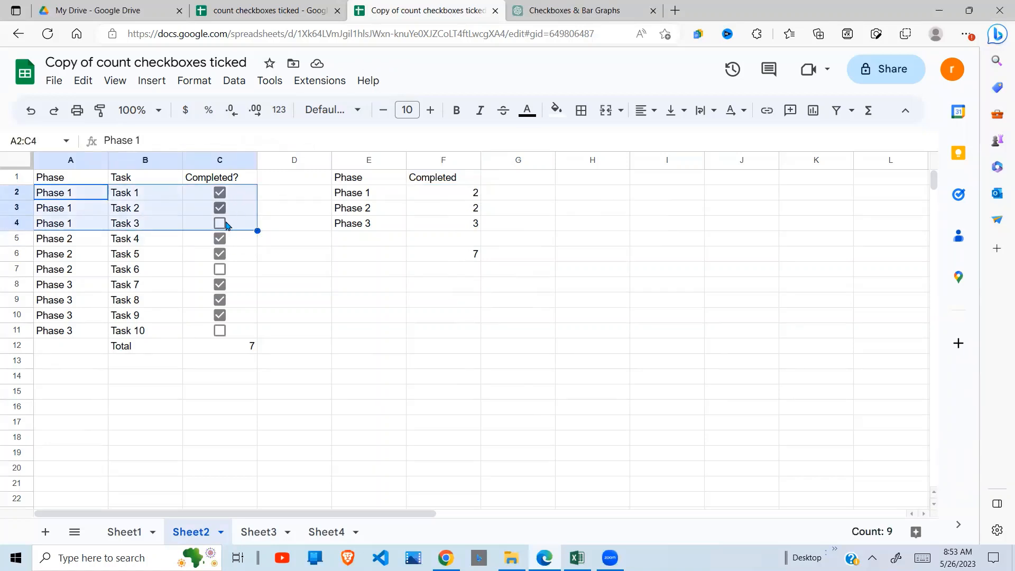
left_click_drag(73, 245, 227, 274)
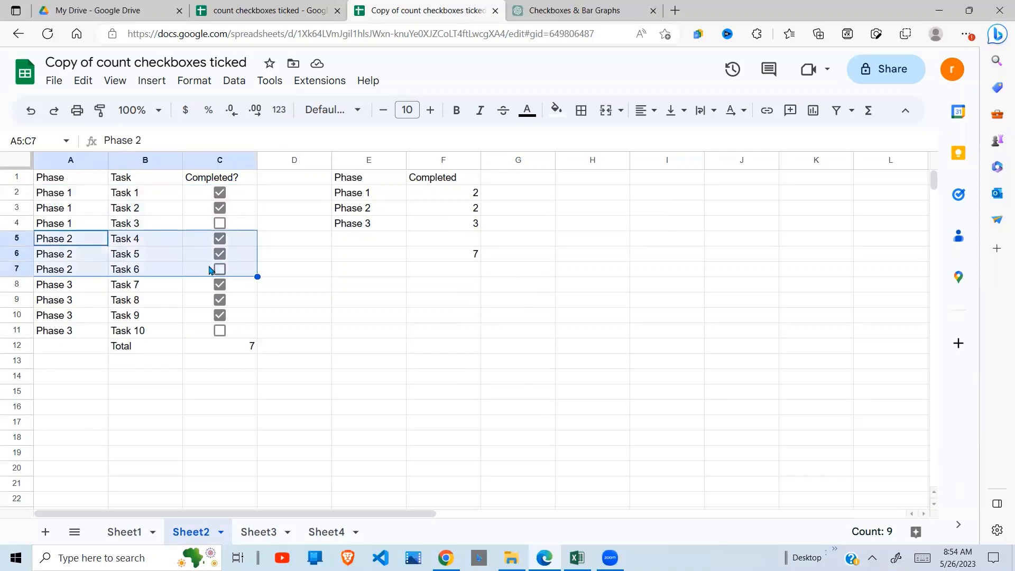
left_click_drag(64, 286, 223, 317)
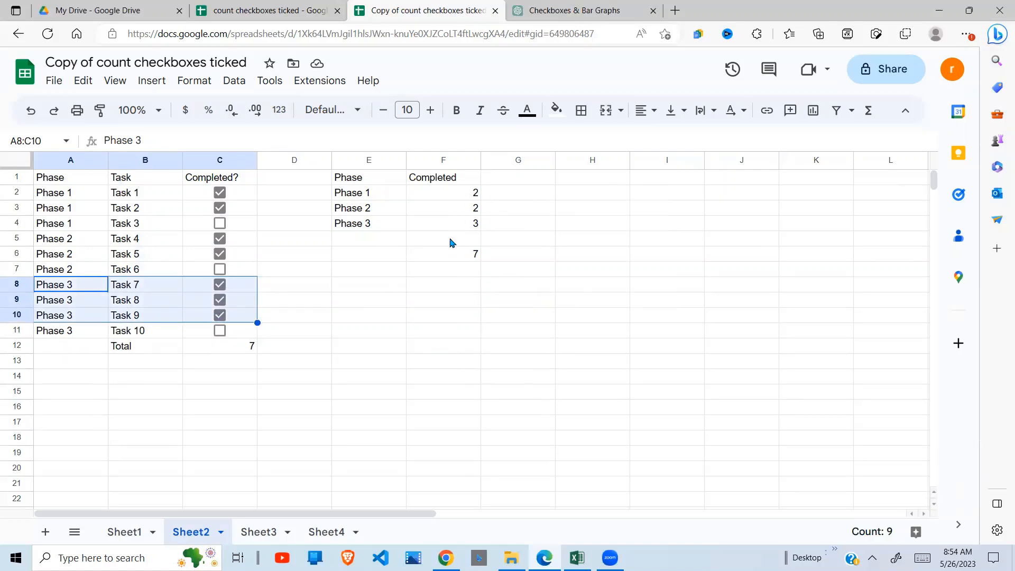
Open Sheet3 and inspect the value stored in the Task 1 checkbox cell B2
left_click(368, 371)
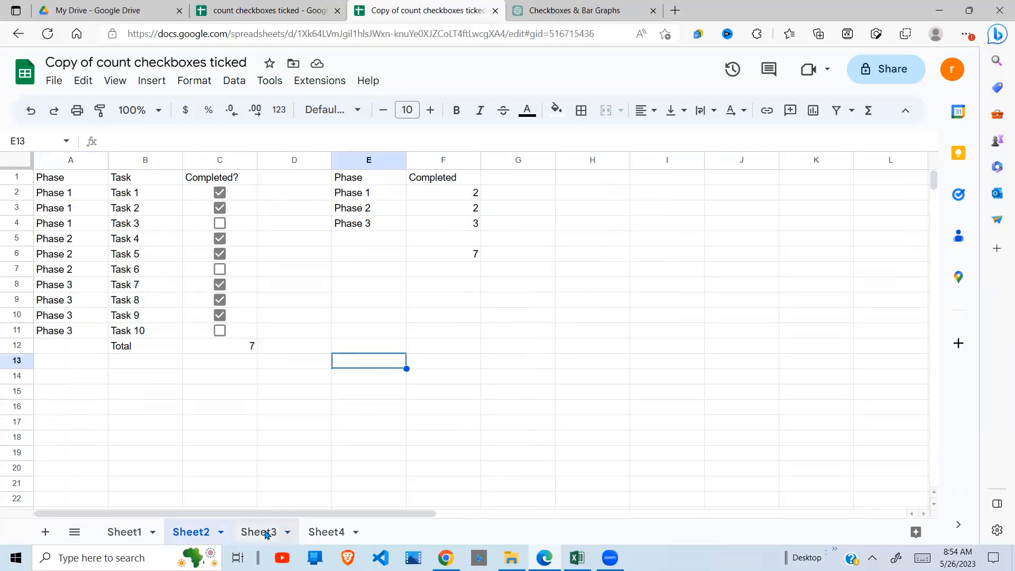
left_click(259, 534)
left_click(241, 302)
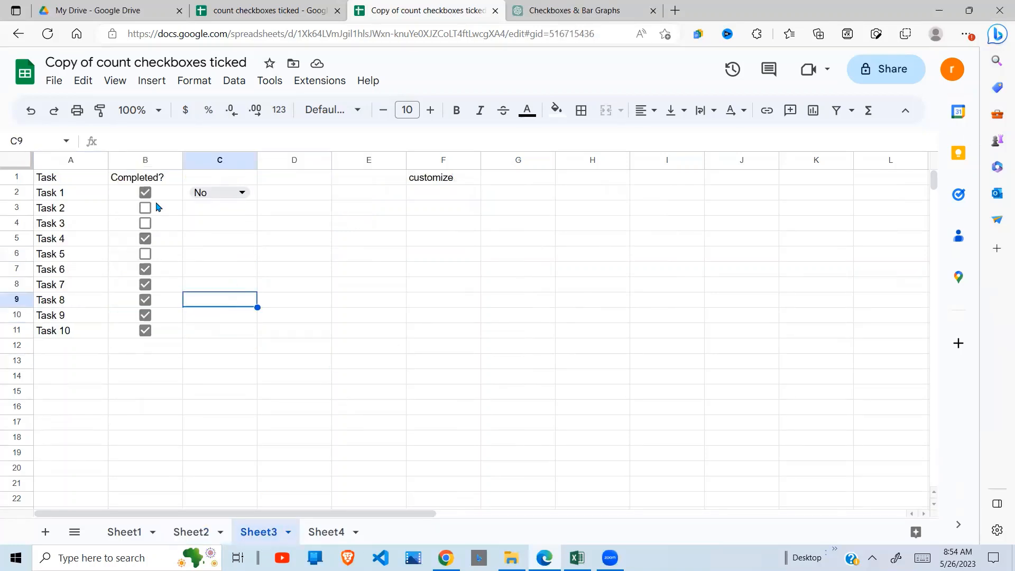
left_click(173, 198)
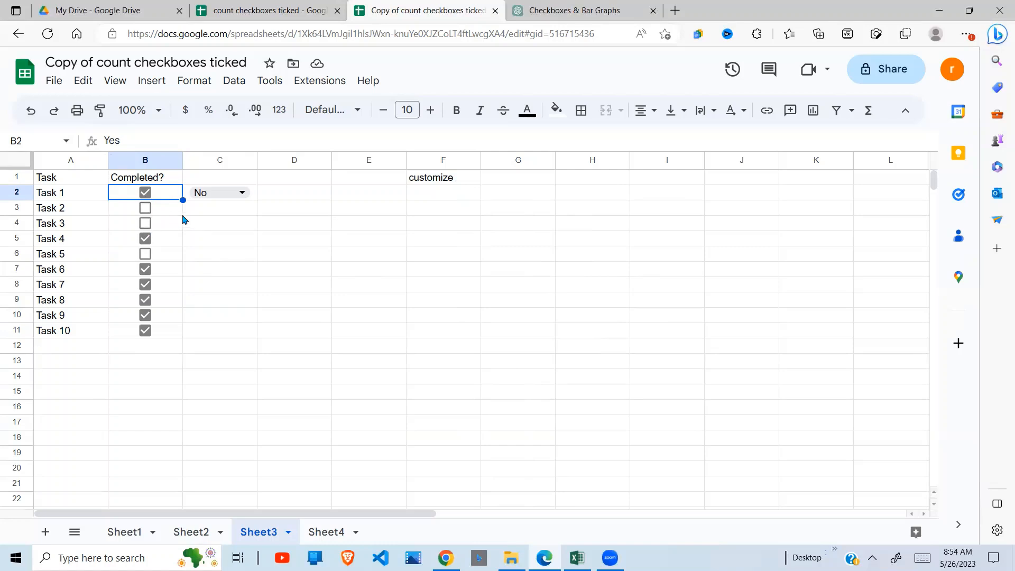
Delete the existing Completed? checkboxes and their values from B2:B11
key("shift+Down")
key("shift+Down")
key("shift+Down")
key("shift+Down")
key("shift+Down")
key("shift+Down")
key("shift+Down")
key("shift+Down")
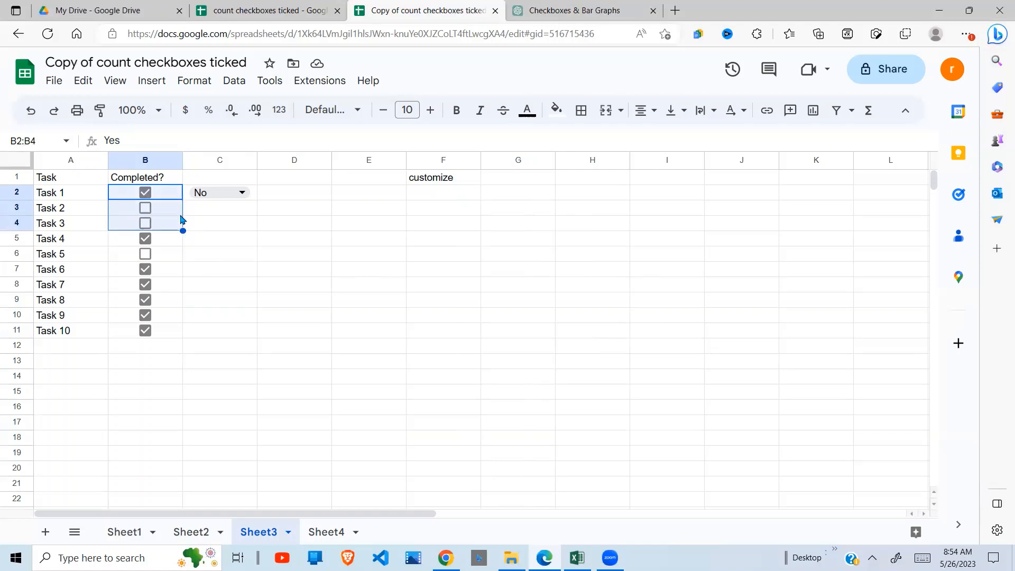
key("shift+Down")
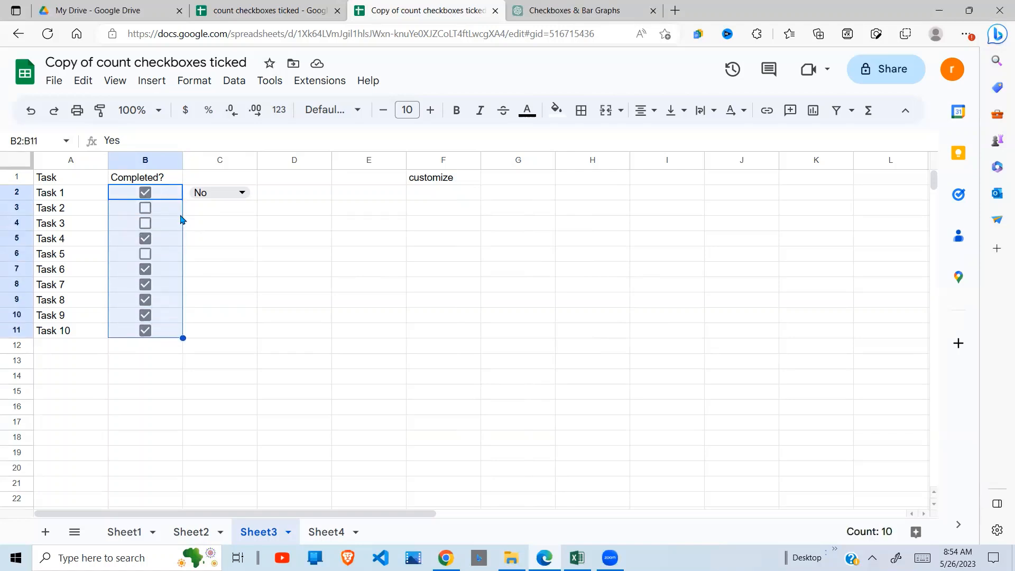
key("Delete")
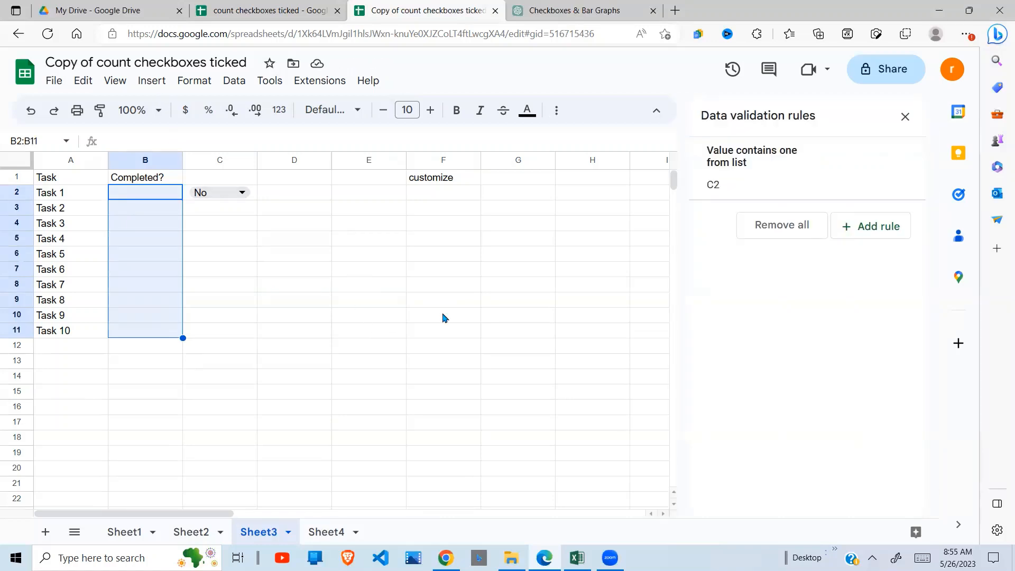
Close the data validation rules and insert new checkboxes in B2:B11
left_click(906, 118)
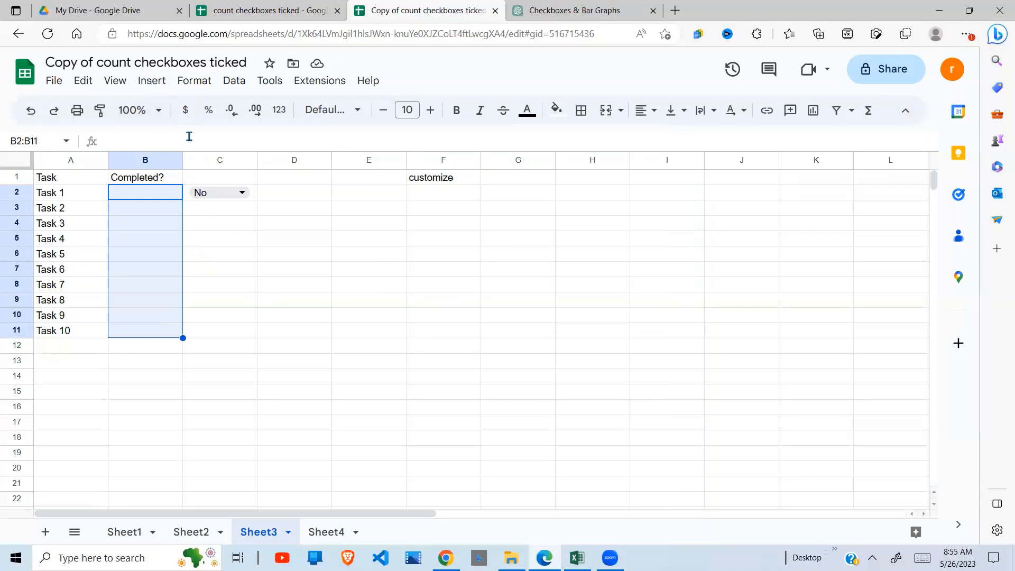
left_click(153, 81)
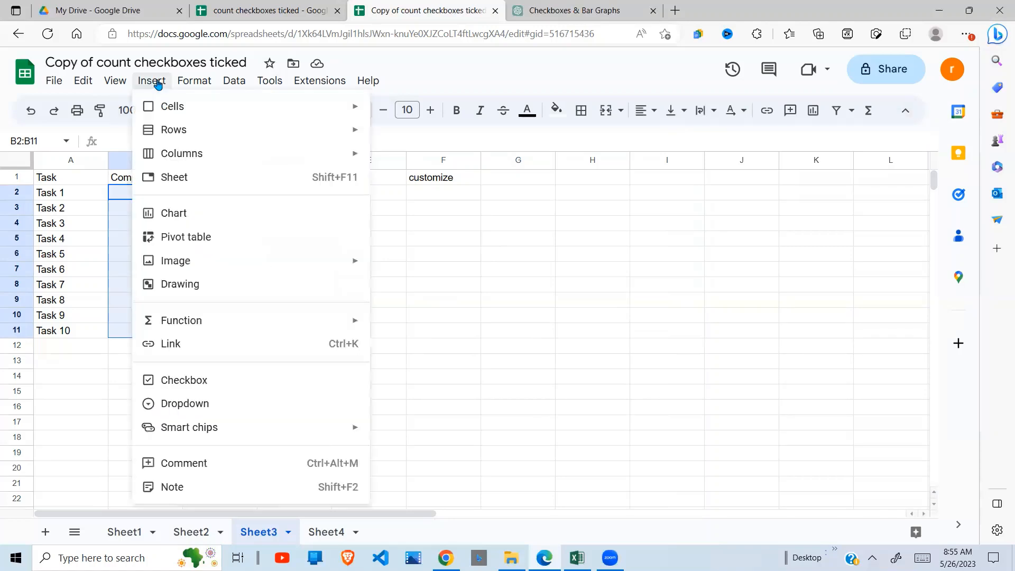
left_click(190, 385)
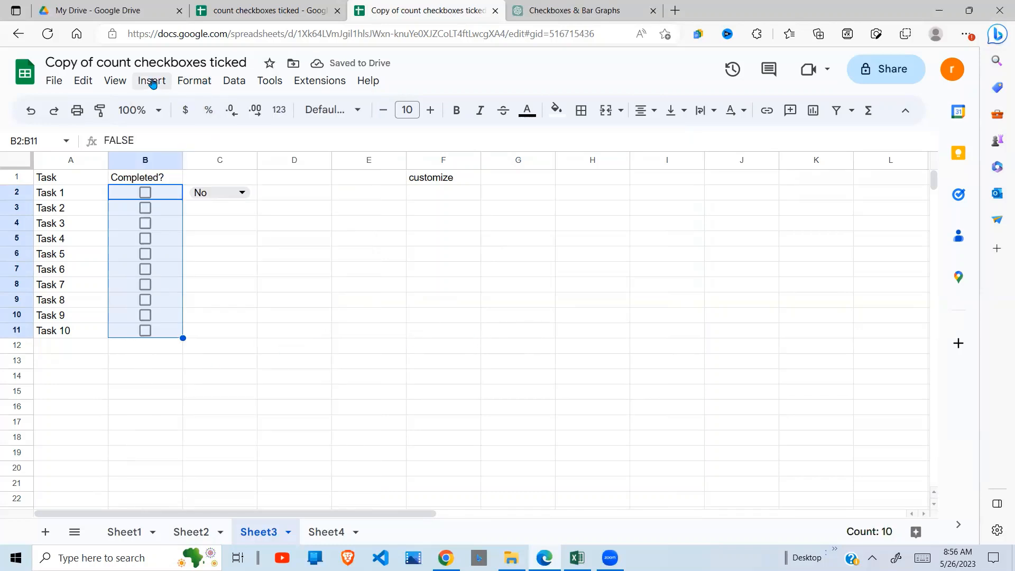
Try adding a data validation rule with the Checkbox criterion, applied to cell D14, and close the rules
left_click(236, 83)
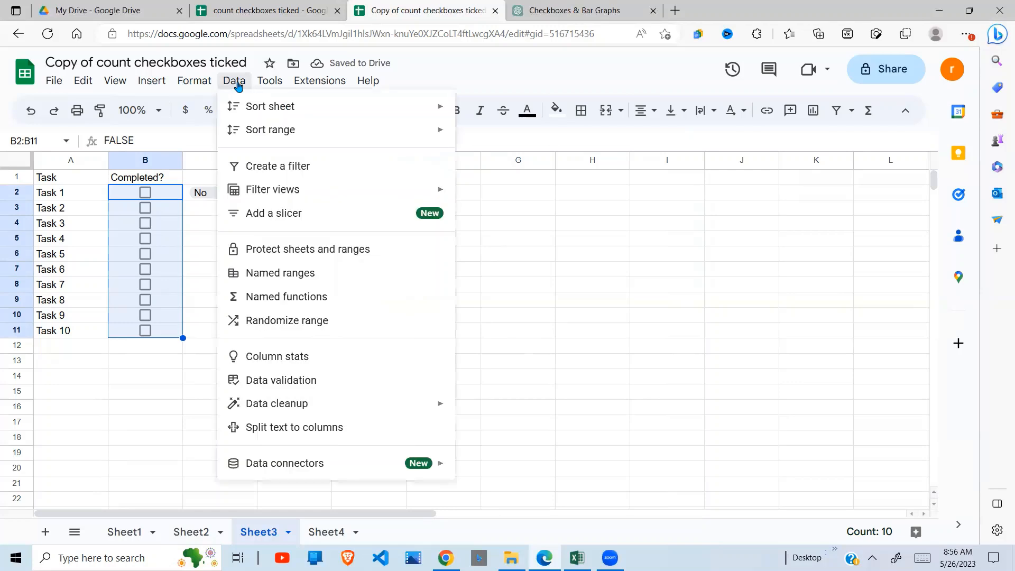
left_click(284, 383)
double_click(284, 380)
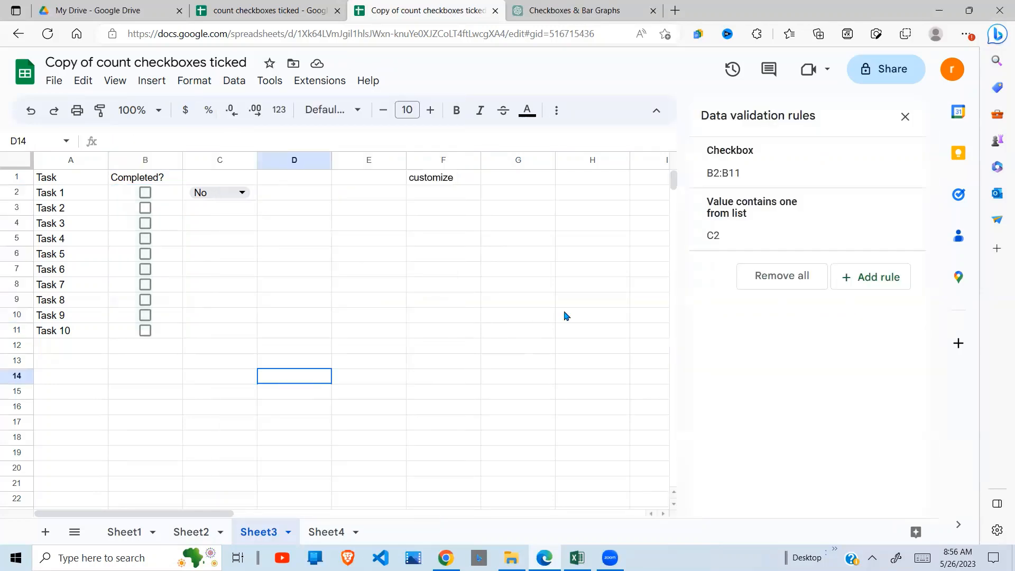
left_click(883, 278)
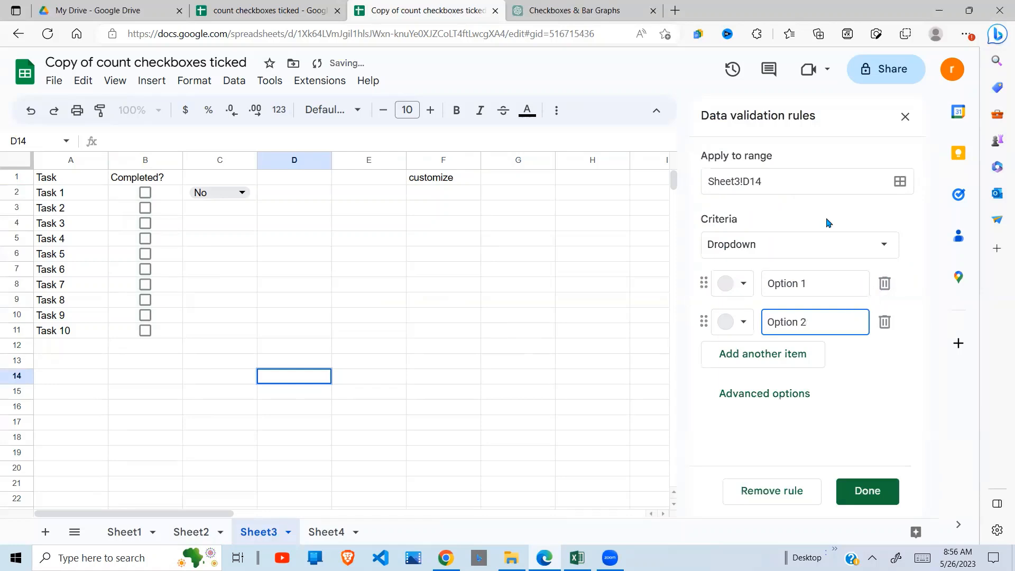
left_click(888, 248)
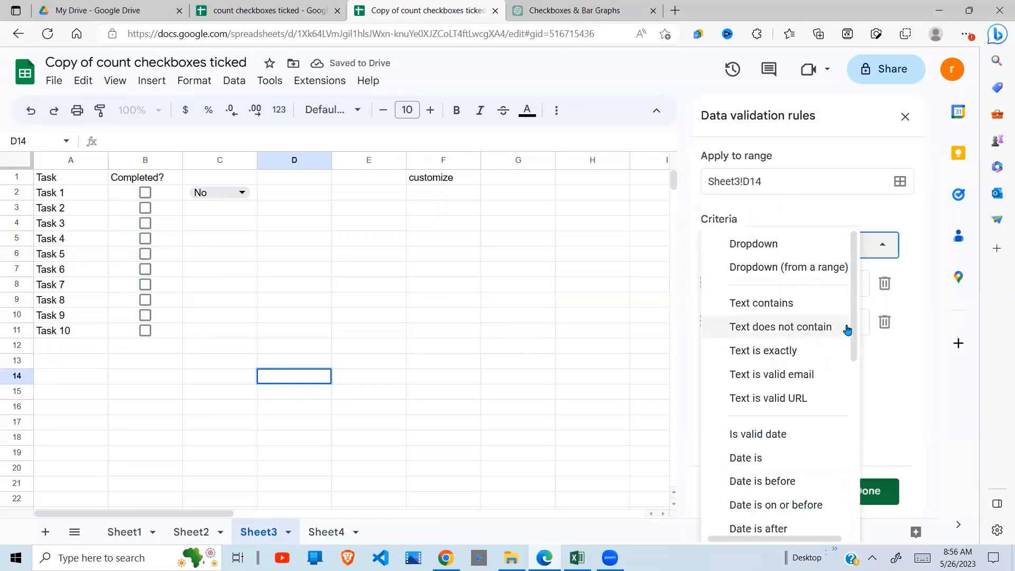
left_click(855, 401)
scroll(847, 439, "down", 2)
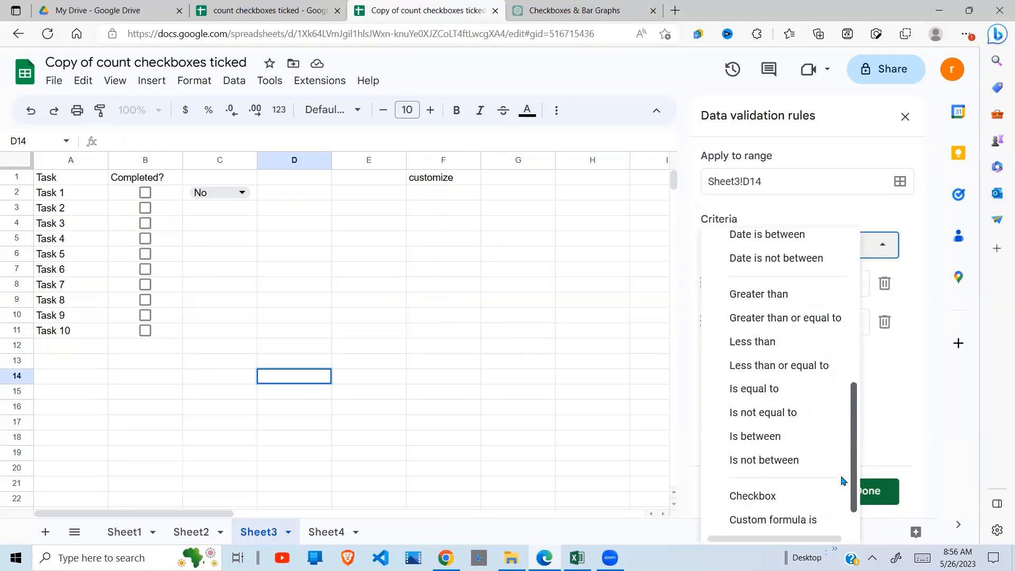
left_click(799, 463)
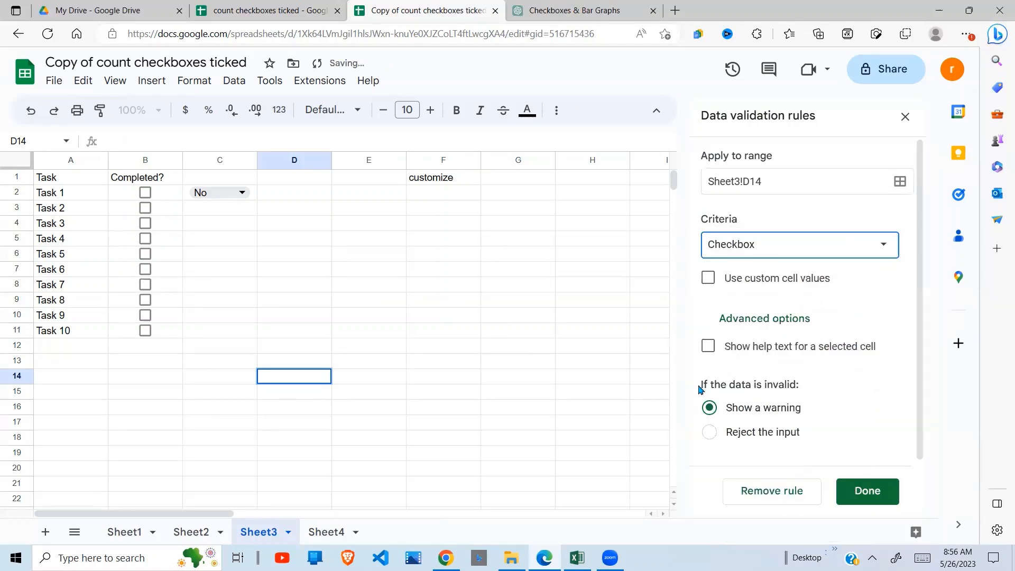
left_click(342, 284)
left_click(314, 319)
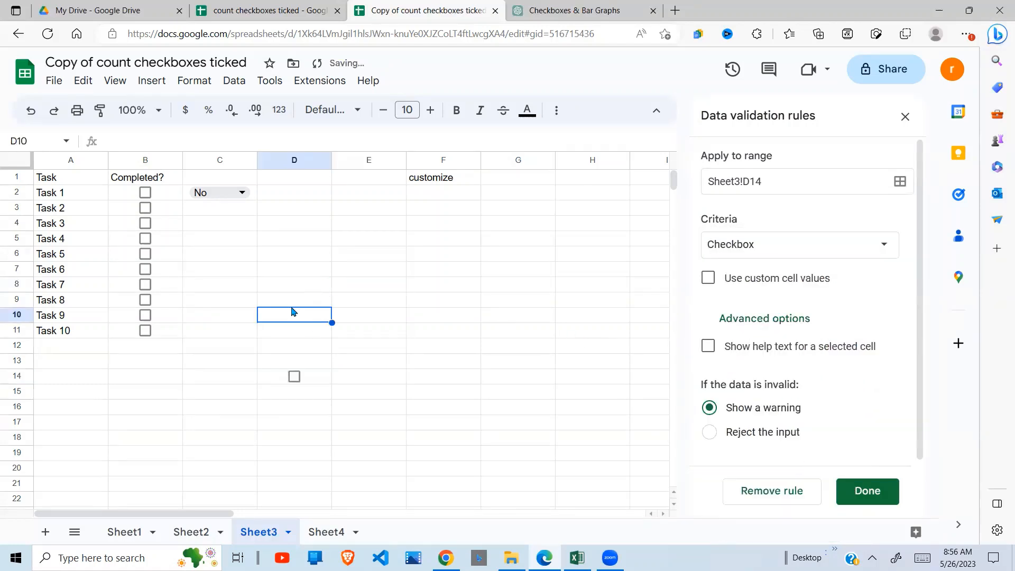
left_click_drag(167, 193, 182, 349)
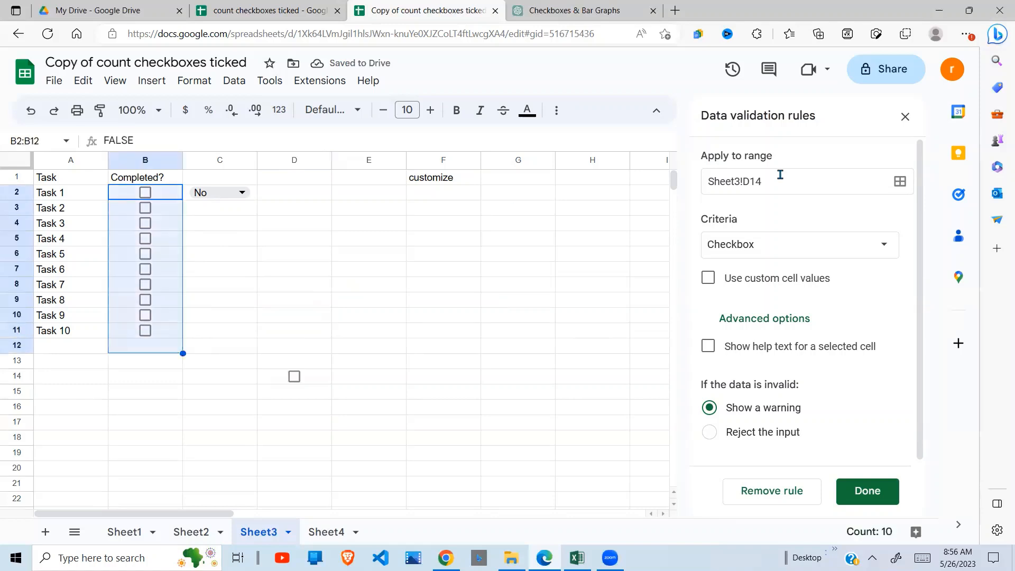
left_click(905, 117)
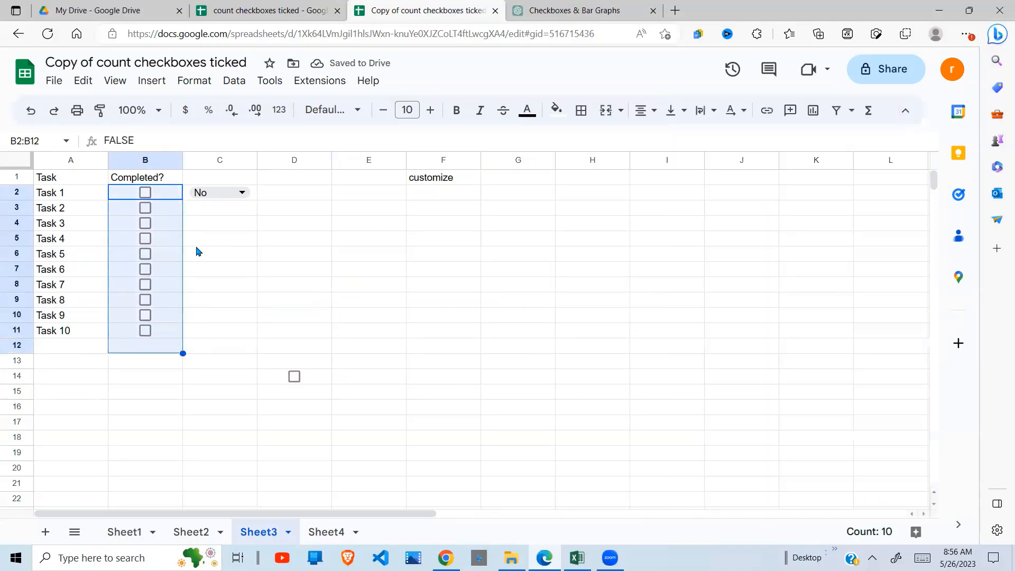
With B2:B11 selected, delete the data validation rules for the D14 checkbox and the C2 dropdown
left_click(179, 252)
left_click_drag(164, 194, 154, 331)
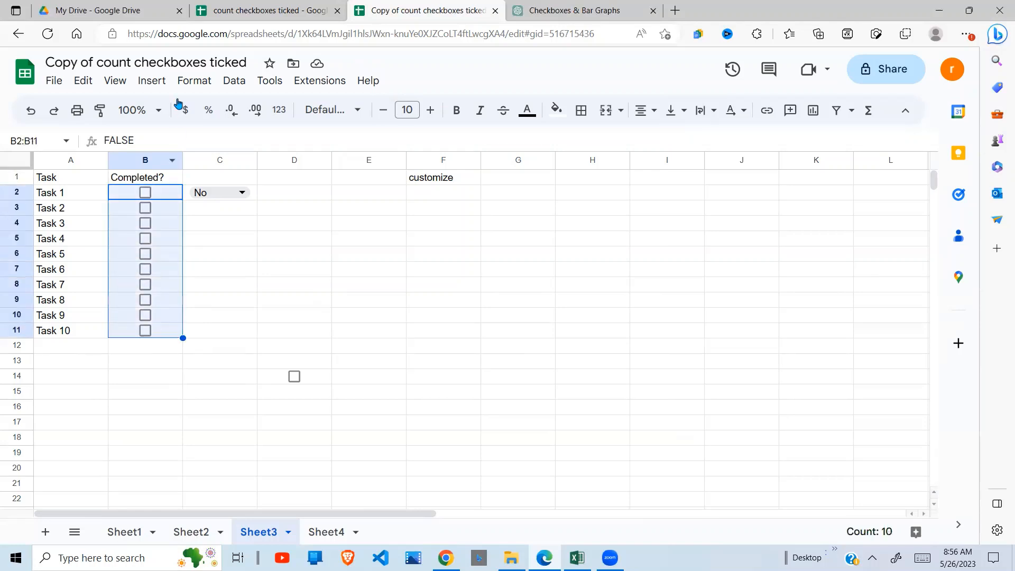
left_click(236, 80)
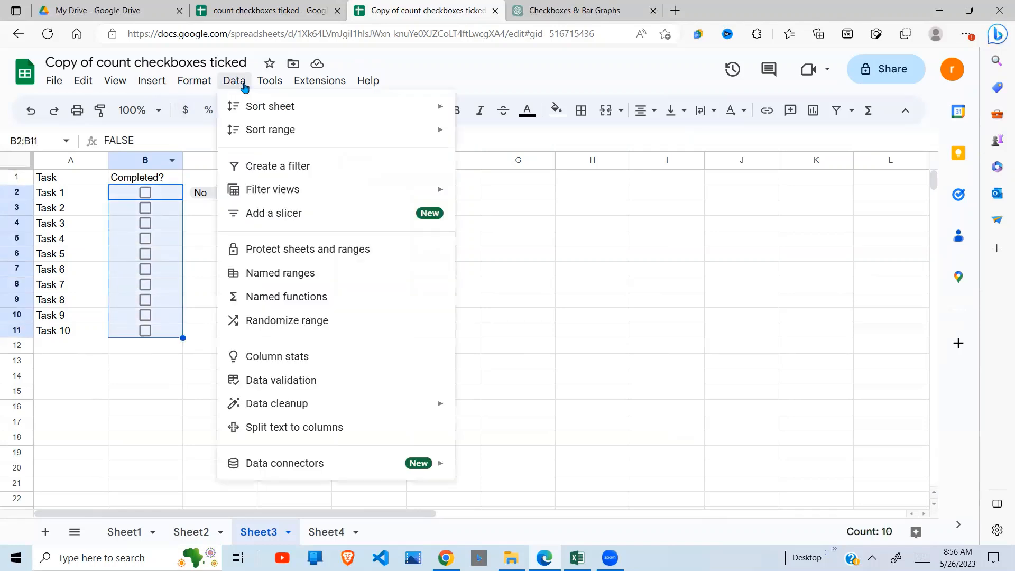
left_click(290, 386)
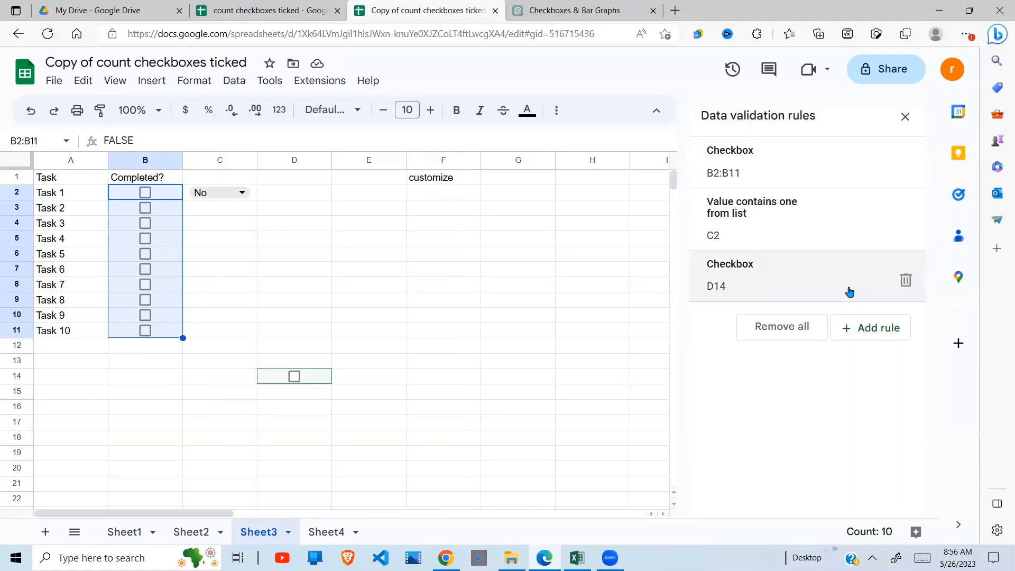
left_click(906, 286)
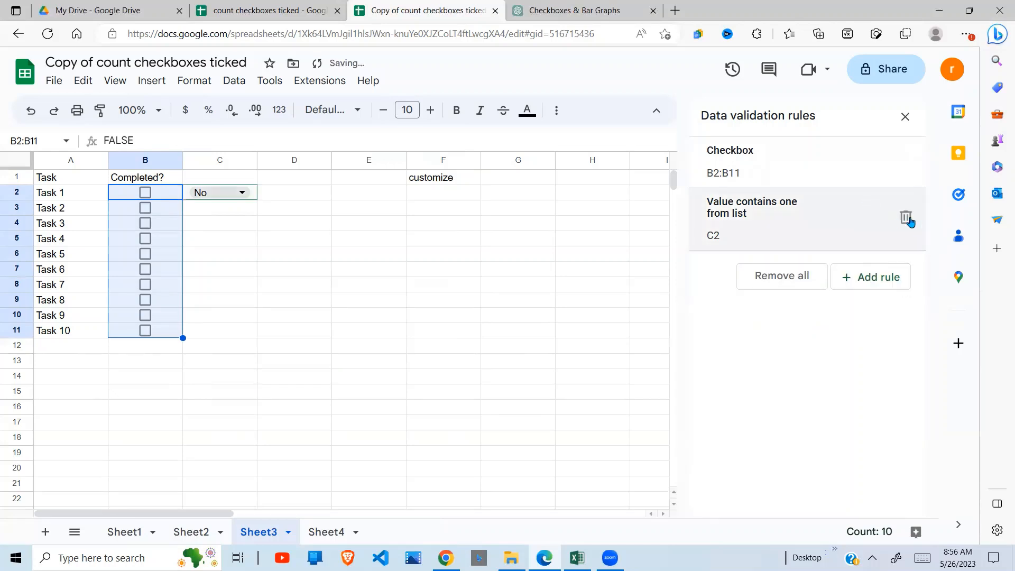
left_click(907, 218)
Add a data validation rule for B2:B11 with the Checkbox criterion
left_click(890, 216)
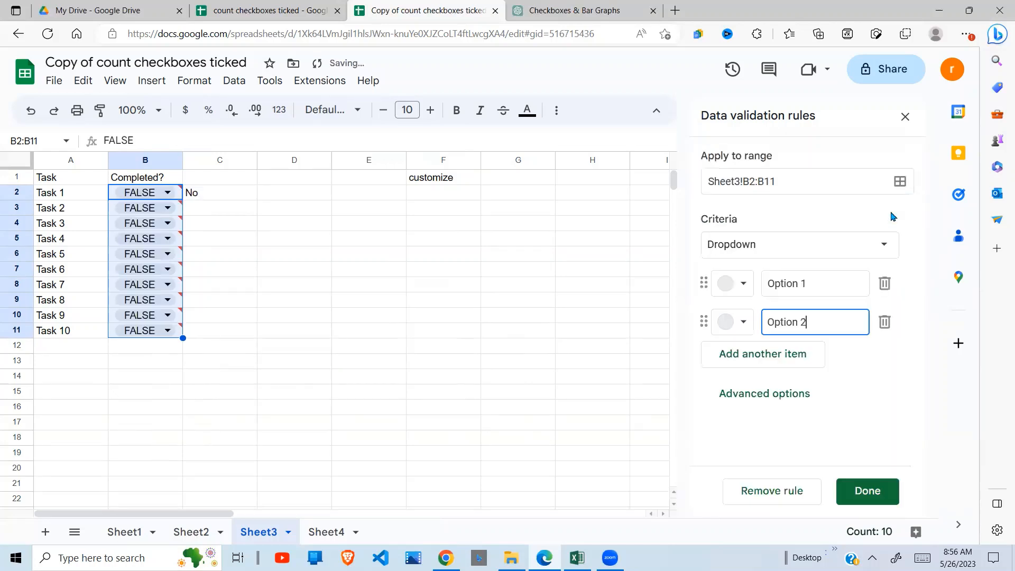
left_click(881, 249)
scroll(838, 401, "down", 6)
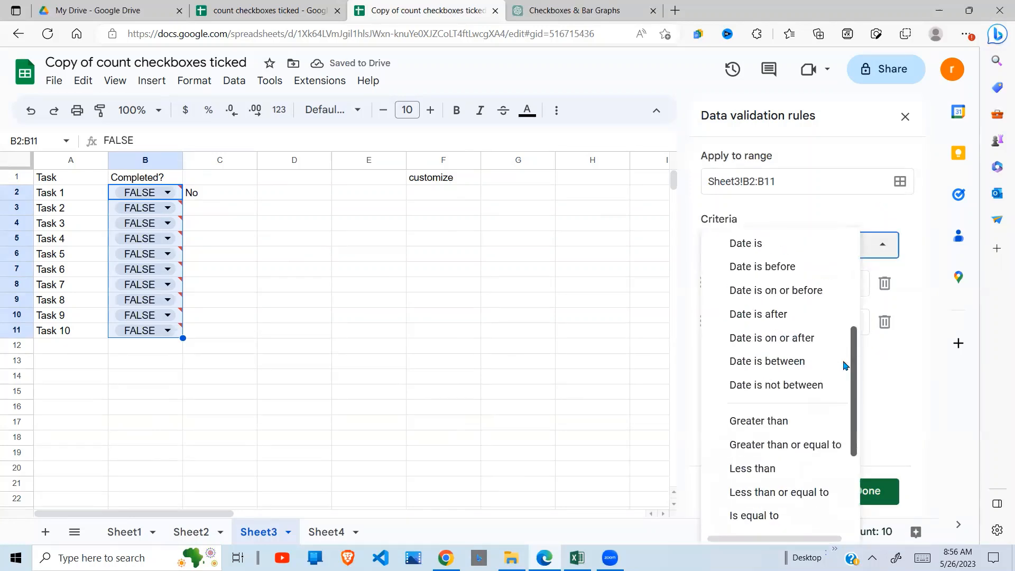
scroll(837, 402, "down", 1)
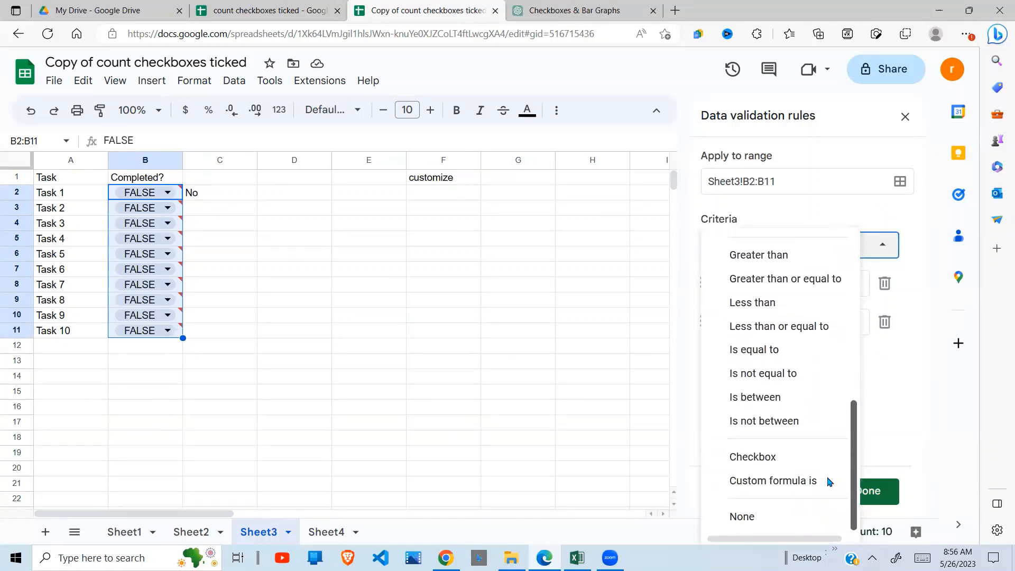
left_click(799, 458)
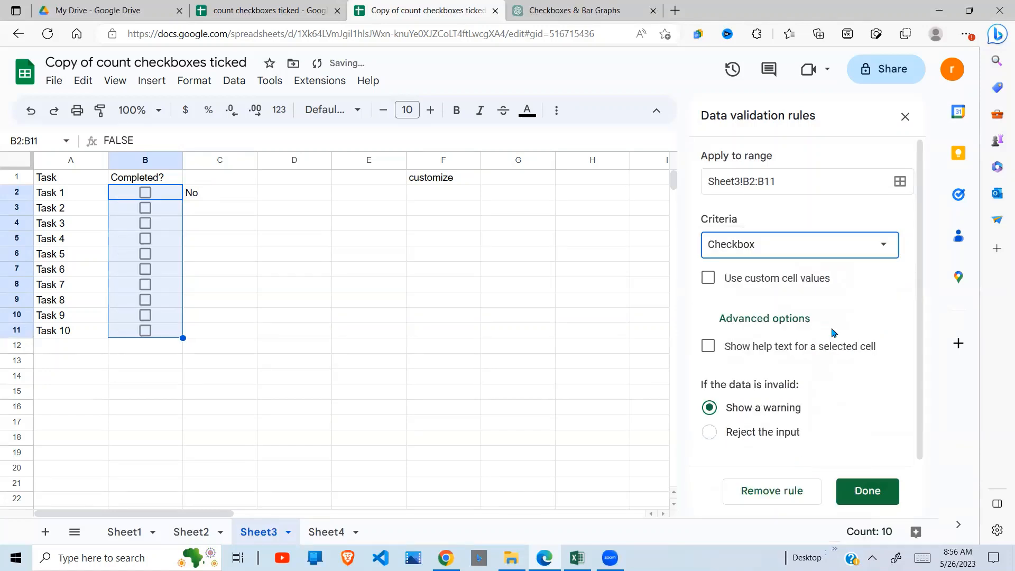
Use custom cell values for the B2:B11 checkboxes, with Yes for checked and No for unchecked, and save the rule
left_click_drag(920, 287, 921, 358)
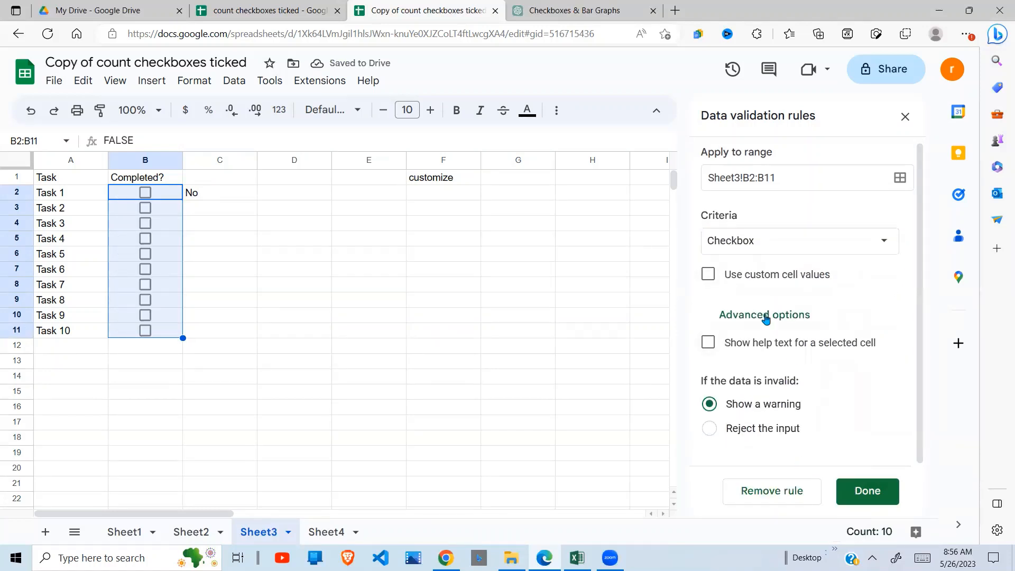
left_click(709, 275)
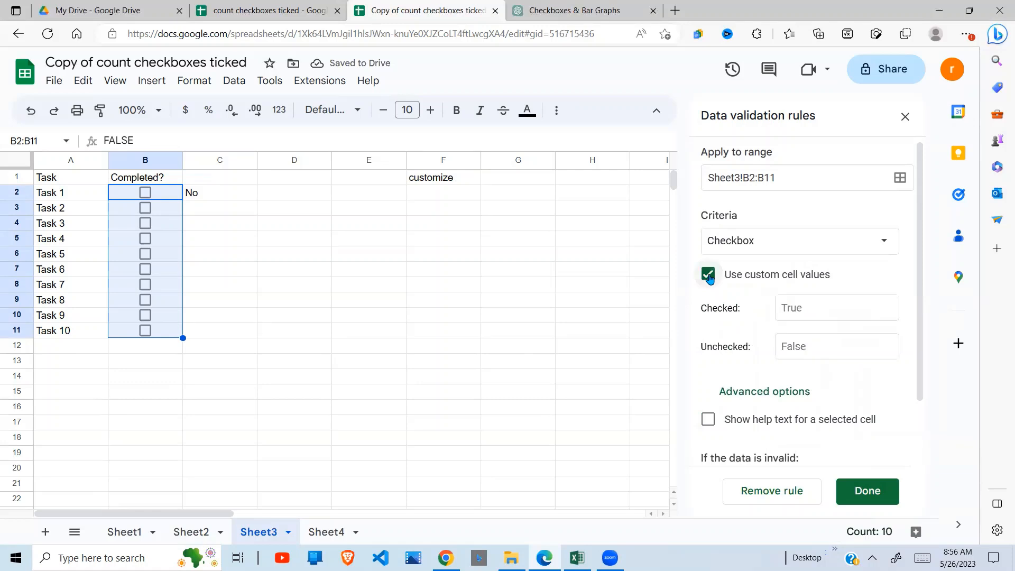
left_click(803, 307)
type("Yes")
left_click(791, 354)
type("No")
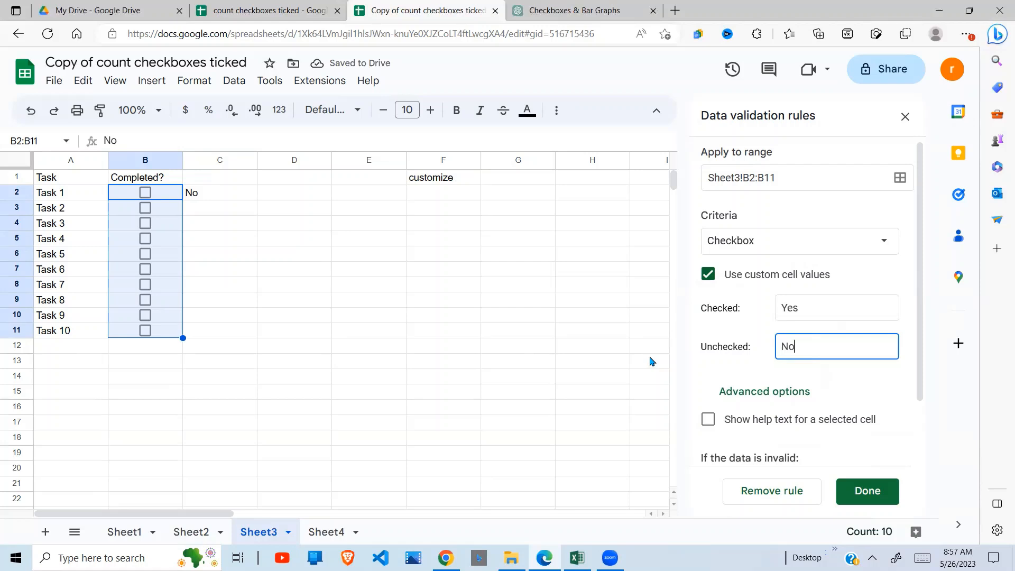
left_click(876, 495)
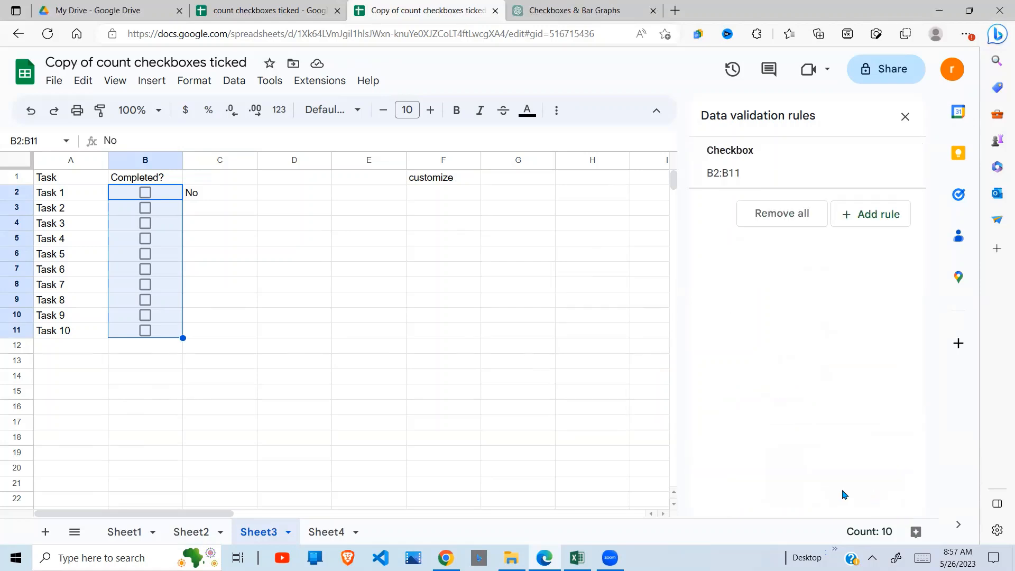
Tick the Completed? checkboxes for Task 1, Task 4 and Task 5 on Sheet3
left_click(422, 316)
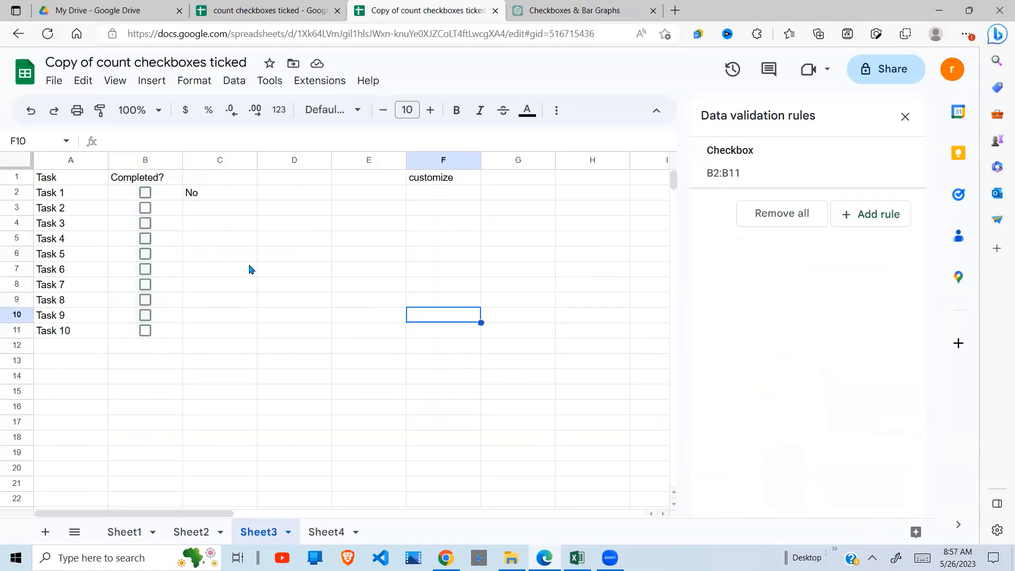
left_click(168, 193)
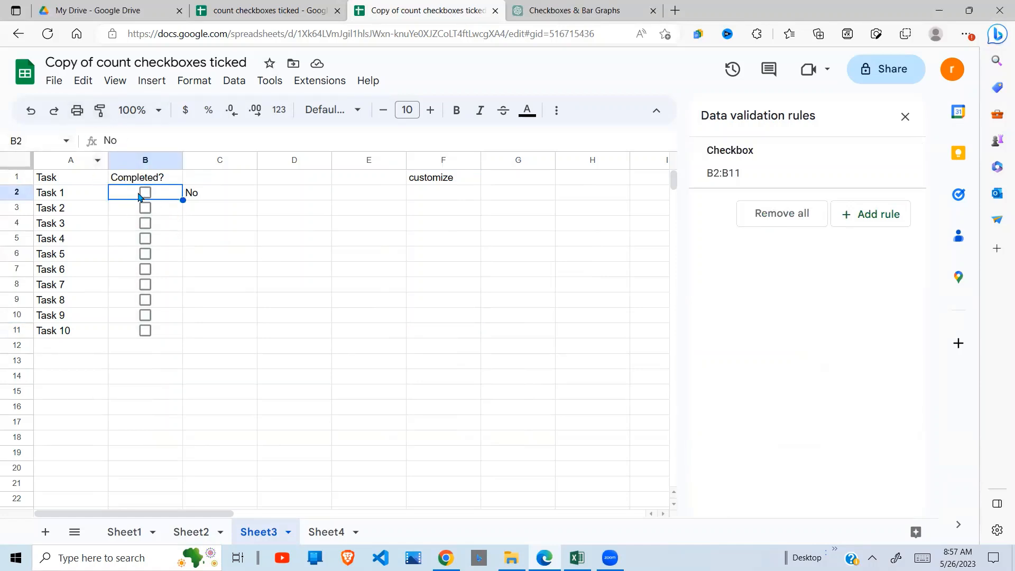
left_click(145, 194)
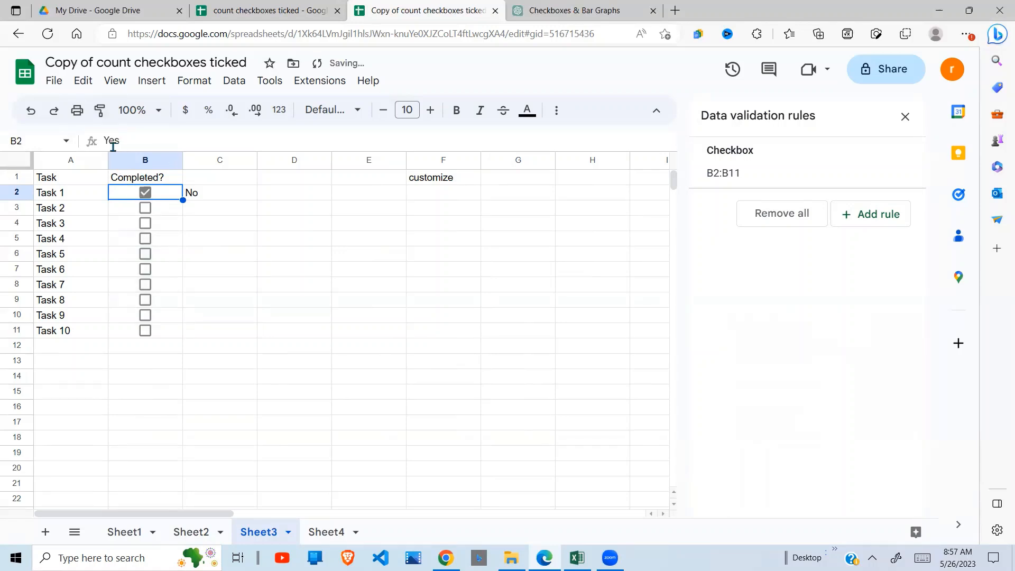
left_click(190, 258)
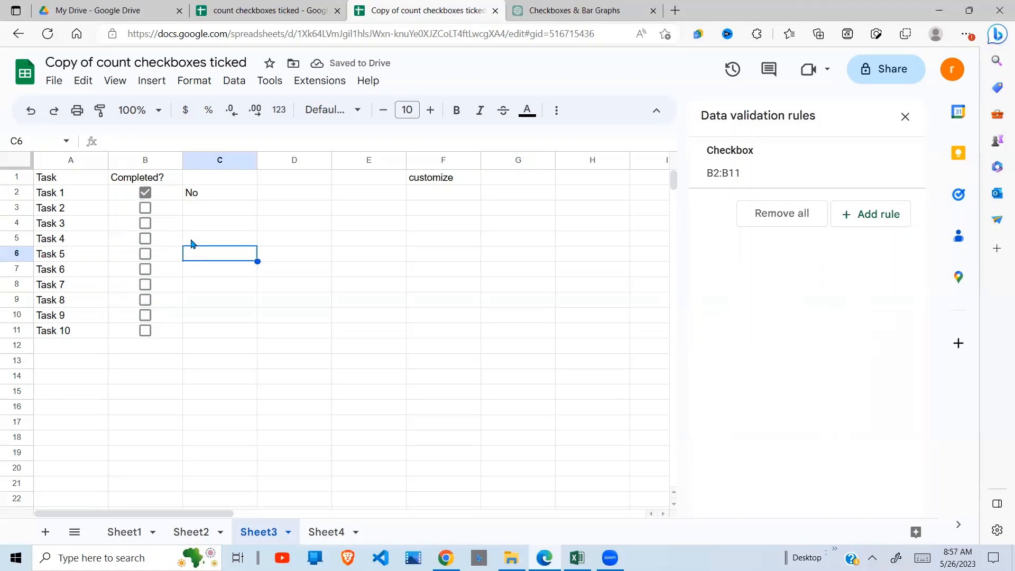
left_click(145, 241)
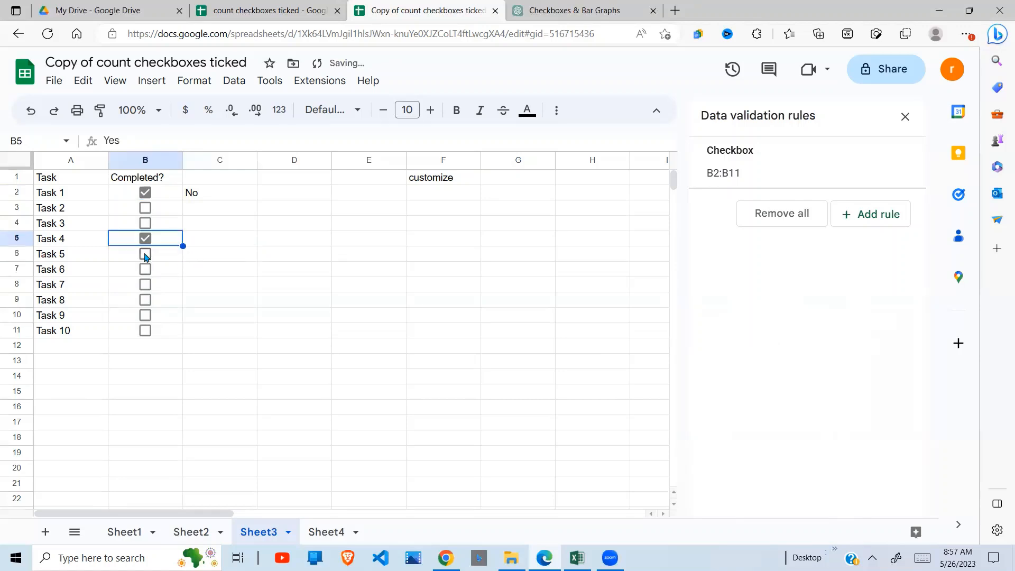
left_click(146, 256)
Enter =countif(B2:B11,"Yes") in D2 to count the ticked checkboxes, and select the cell to review its formula
left_click(285, 197)
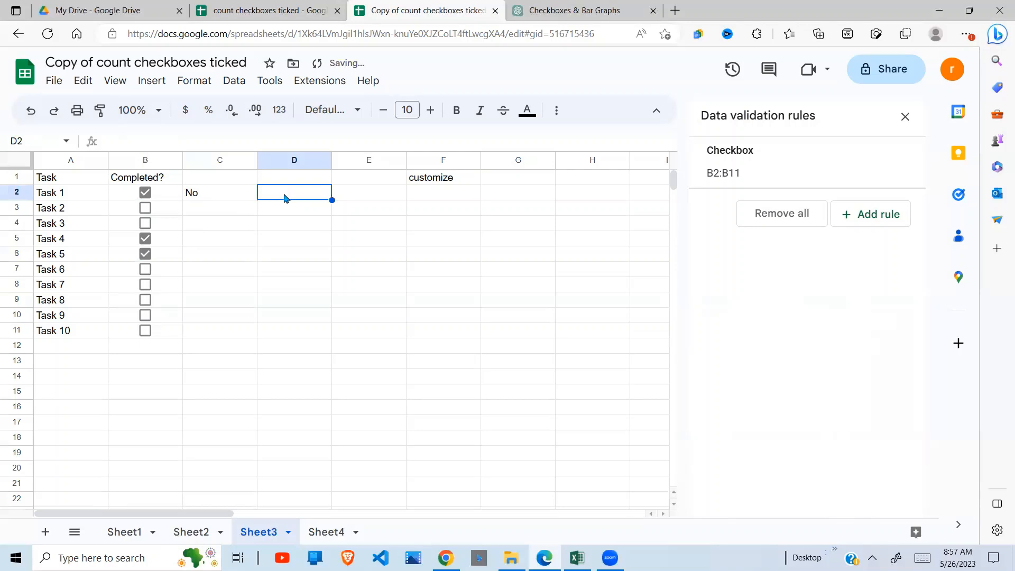
type("=count")
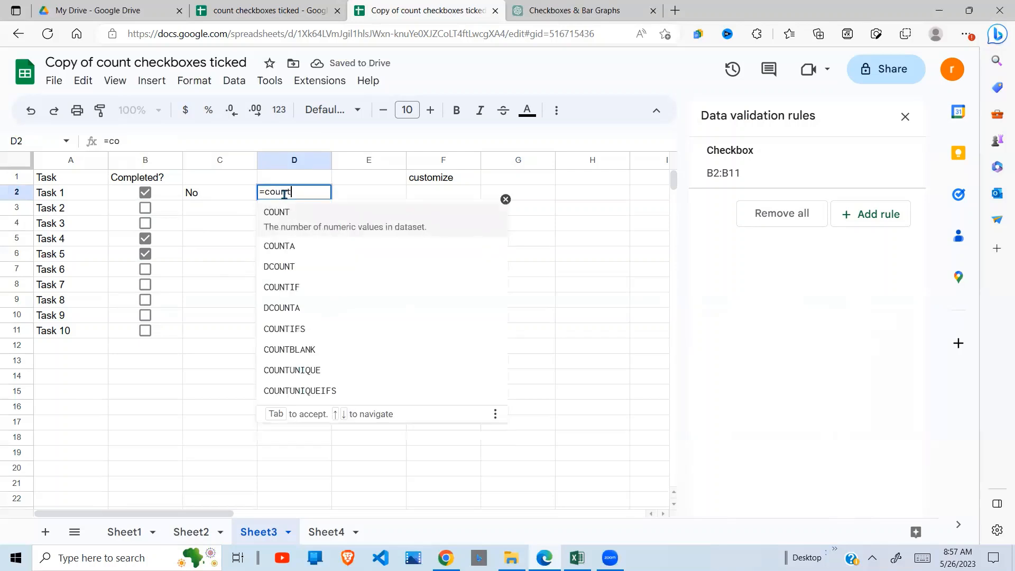
type("if")
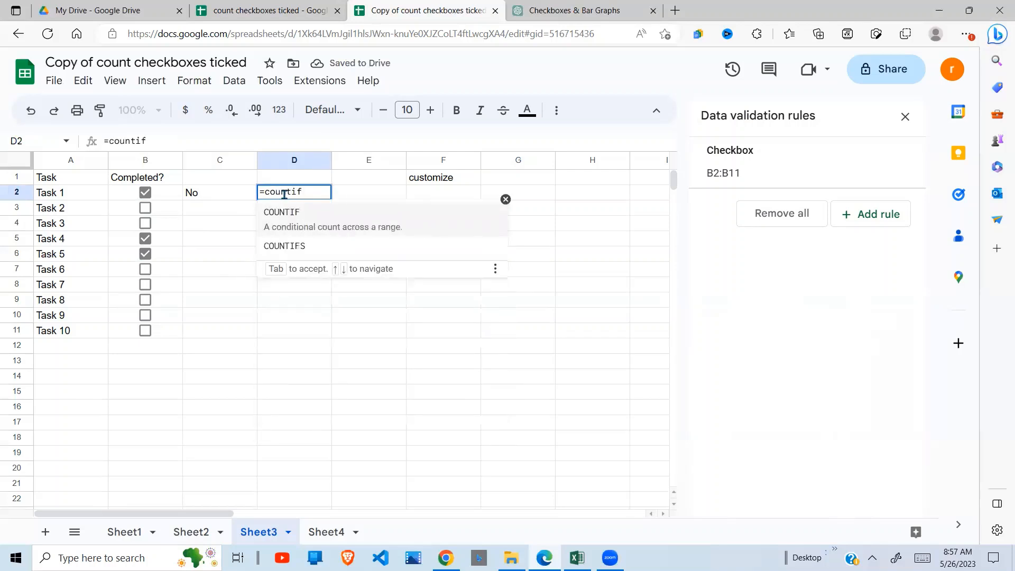
type("(")
left_click_drag(170, 198, 170, 335)
type(",\"ye")
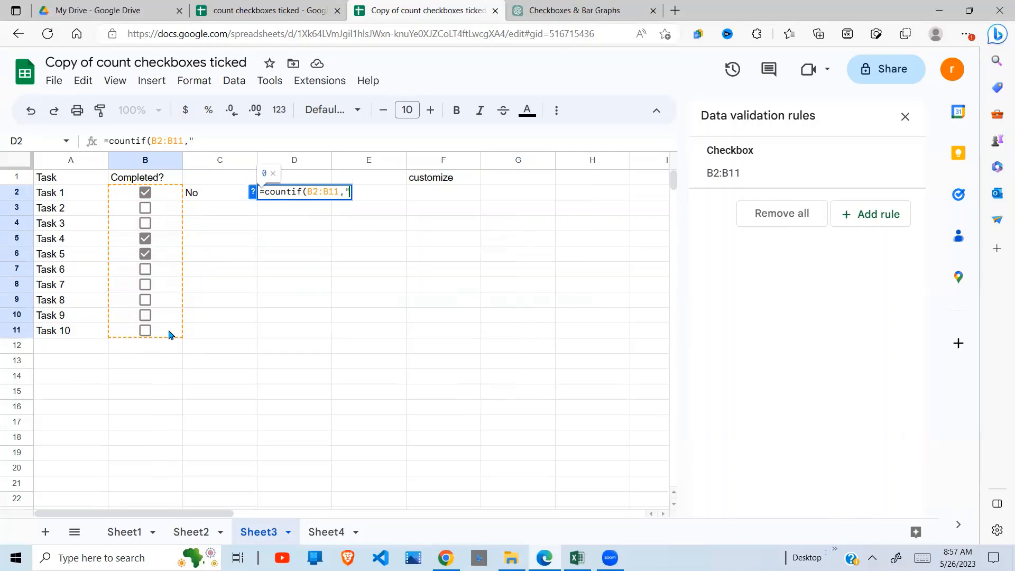
key("BackSpace")
key("BackSpace")
type("Yes\")")
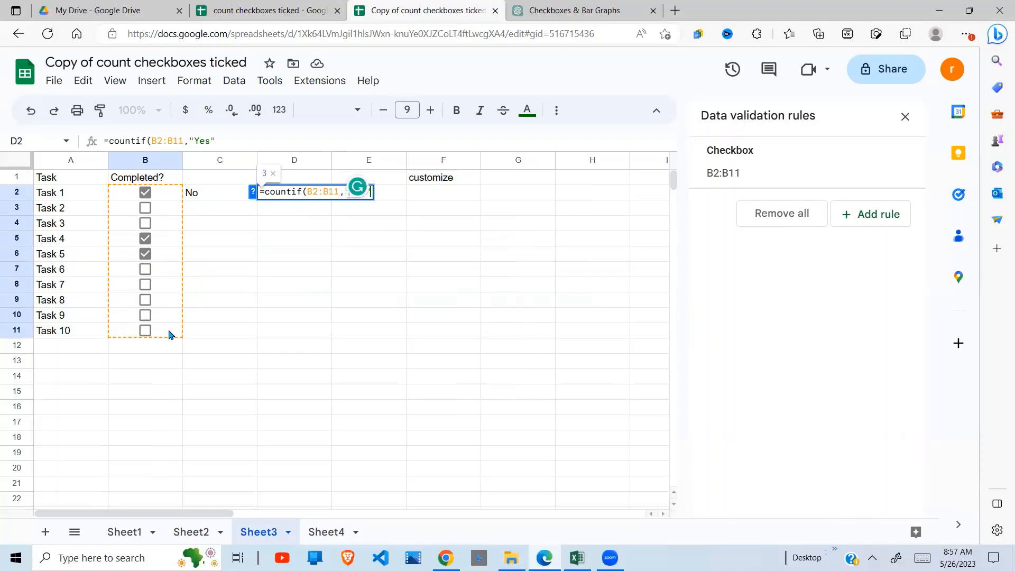
key("Return")
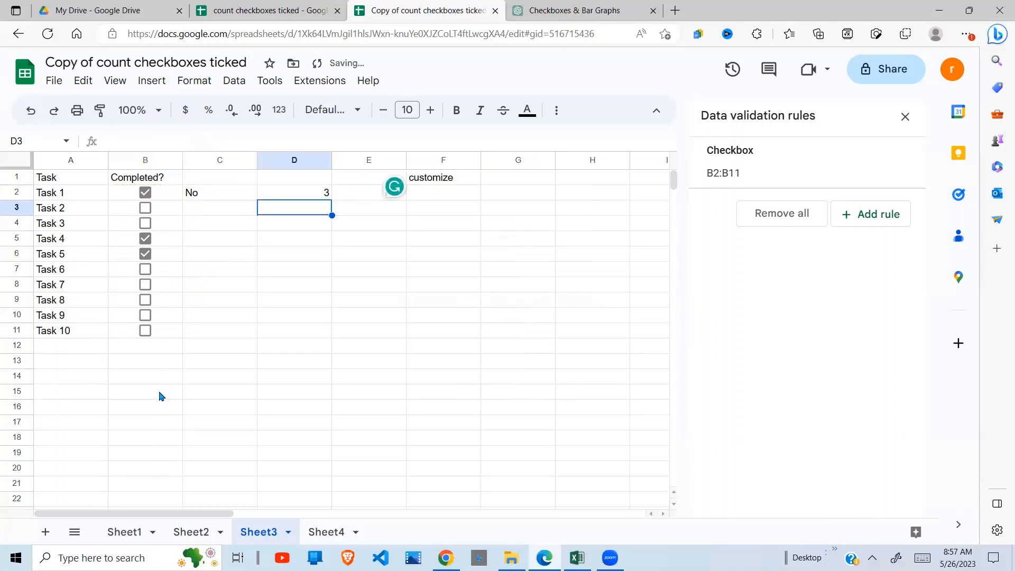
left_click(275, 331)
left_click(316, 196)
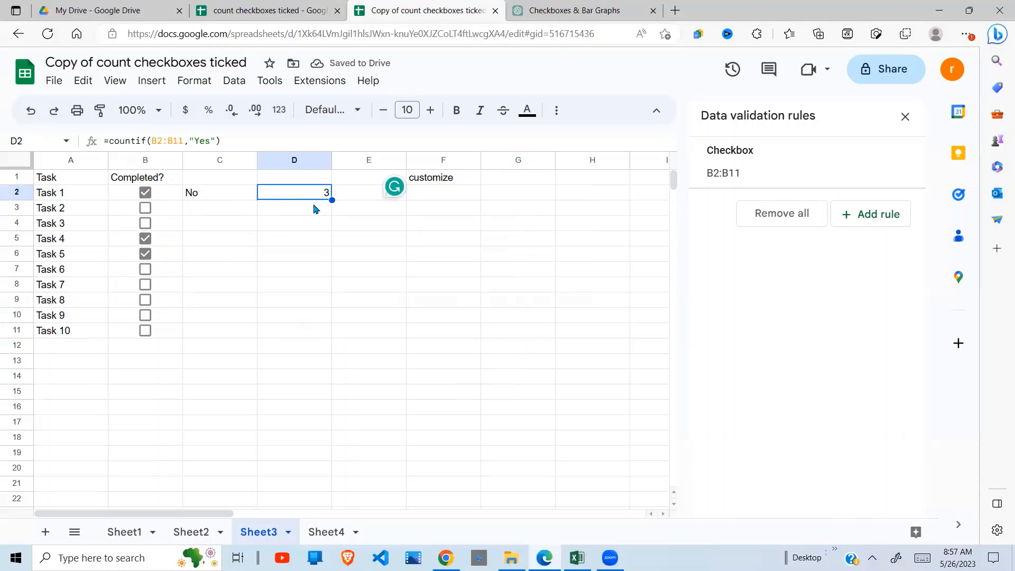
Insert checkboxes in B2:B11 on Sheet4
left_click(330, 535)
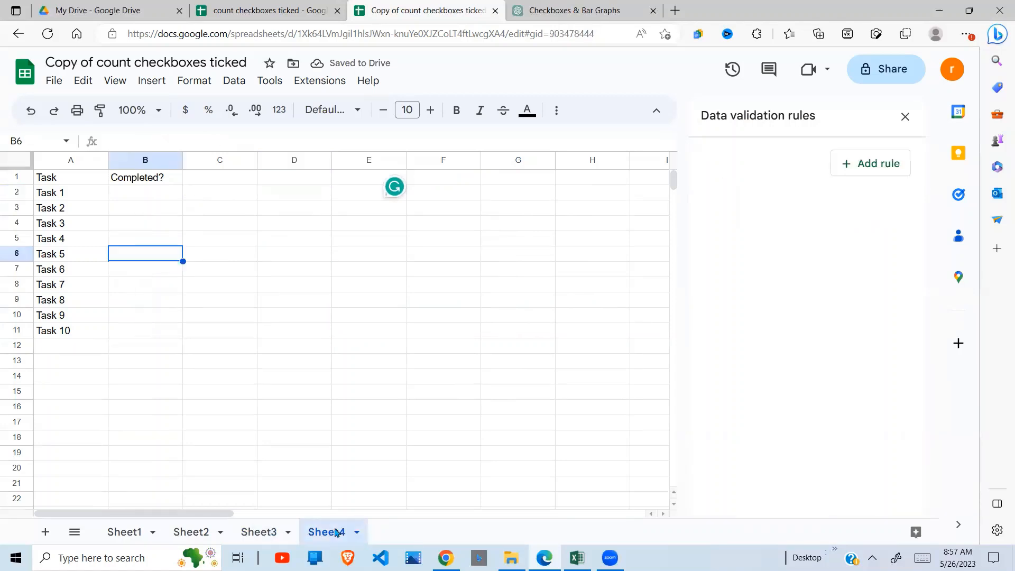
left_click(290, 413)
left_click_drag(141, 196, 141, 335)
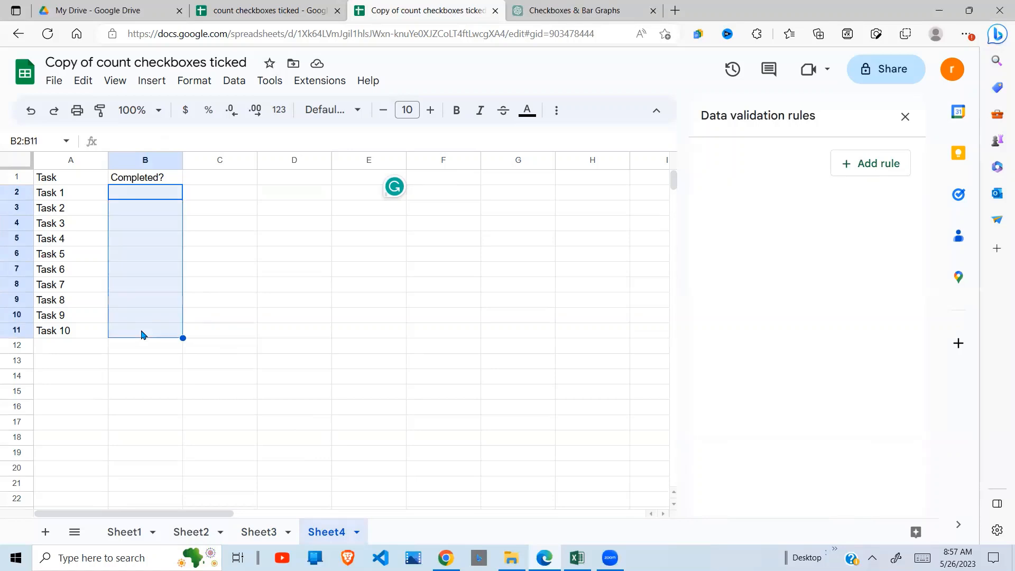
left_click(147, 83)
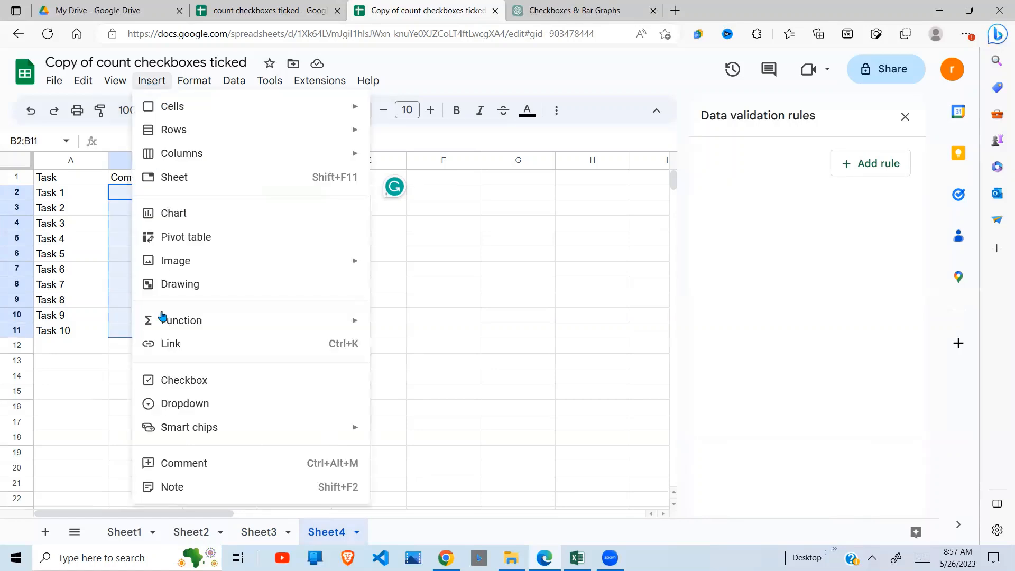
left_click(194, 384)
left_click(288, 317)
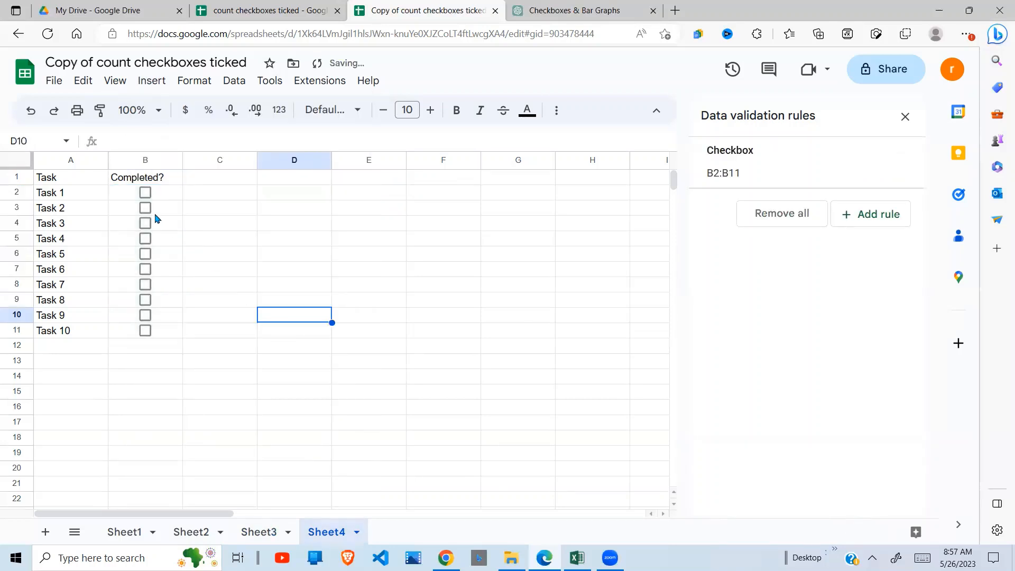
Tick the Completed? checkboxes for Task 2, Task 4, Task 7 and Task 9
left_click(145, 208)
left_click(145, 239)
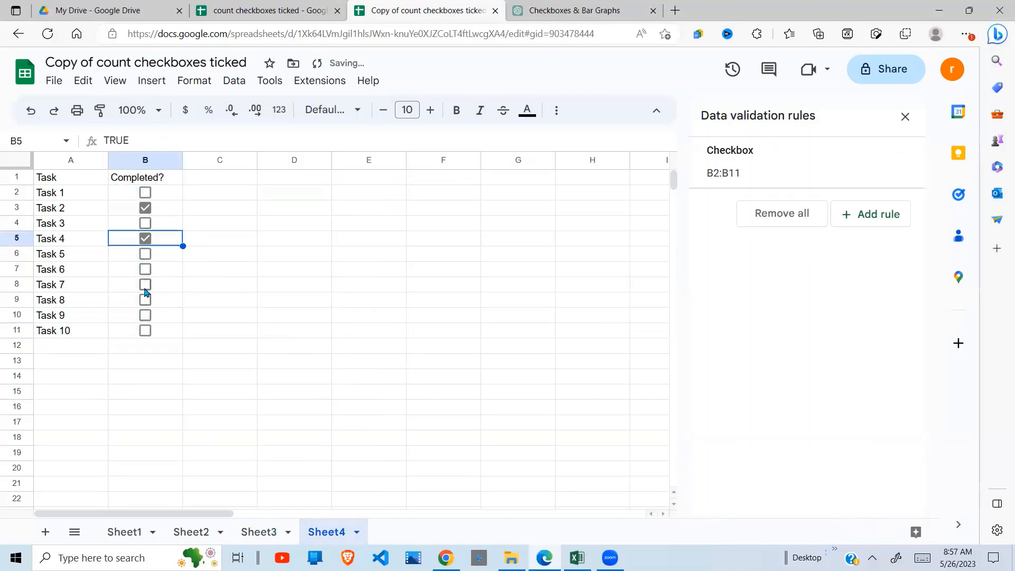
left_click(145, 287)
left_click(145, 315)
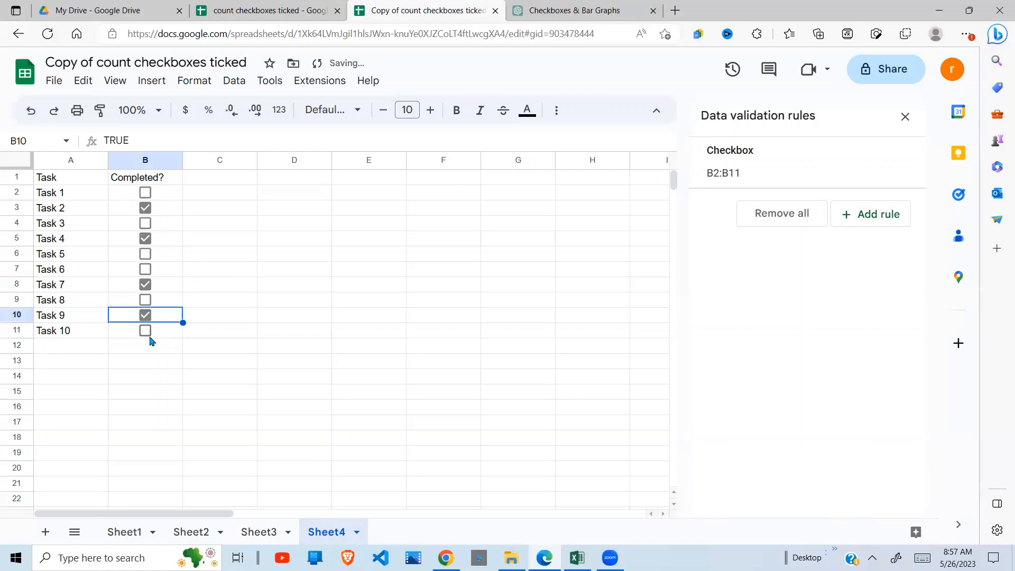
left_click(252, 332)
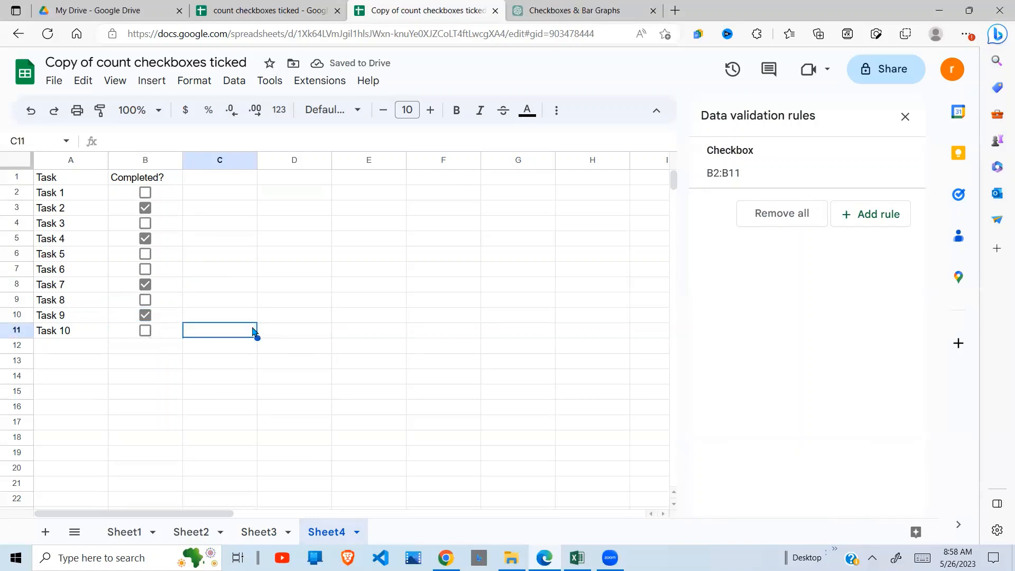
left_click(268, 320)
Insert a chart from the checkboxes in B2:B11 and change its type to a column chart
left_click_drag(171, 197, 159, 333)
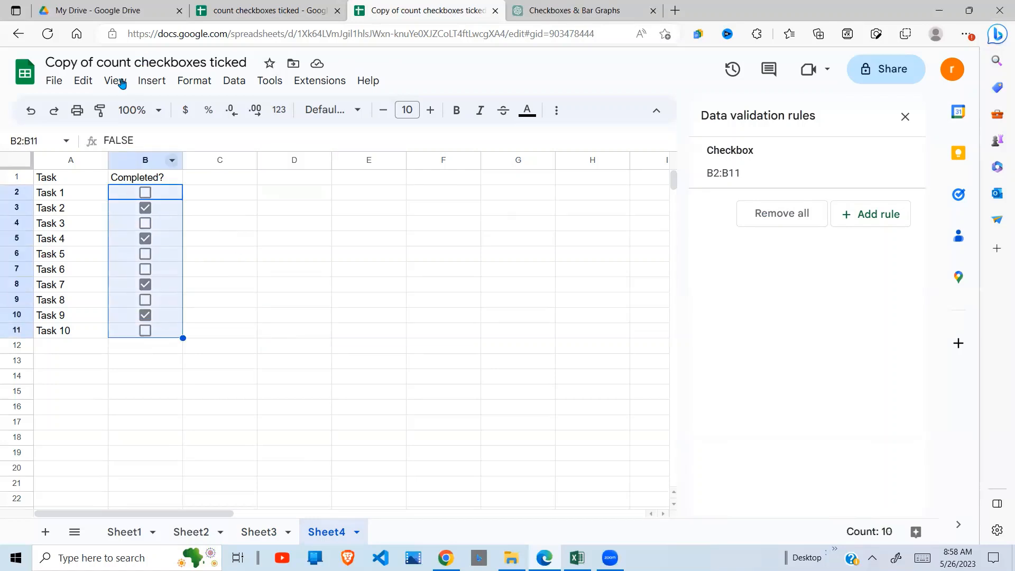
left_click(149, 85)
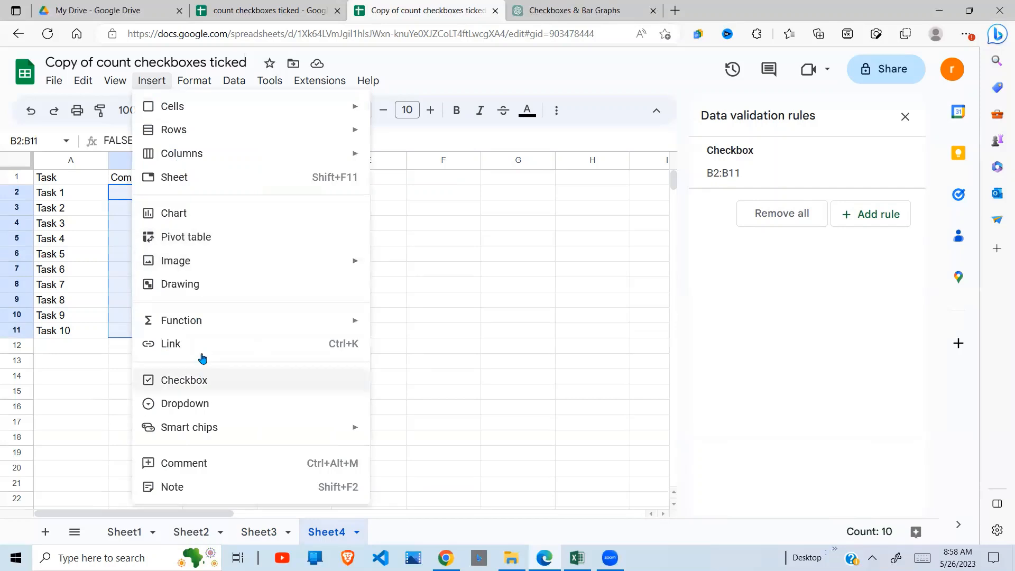
left_click(194, 219)
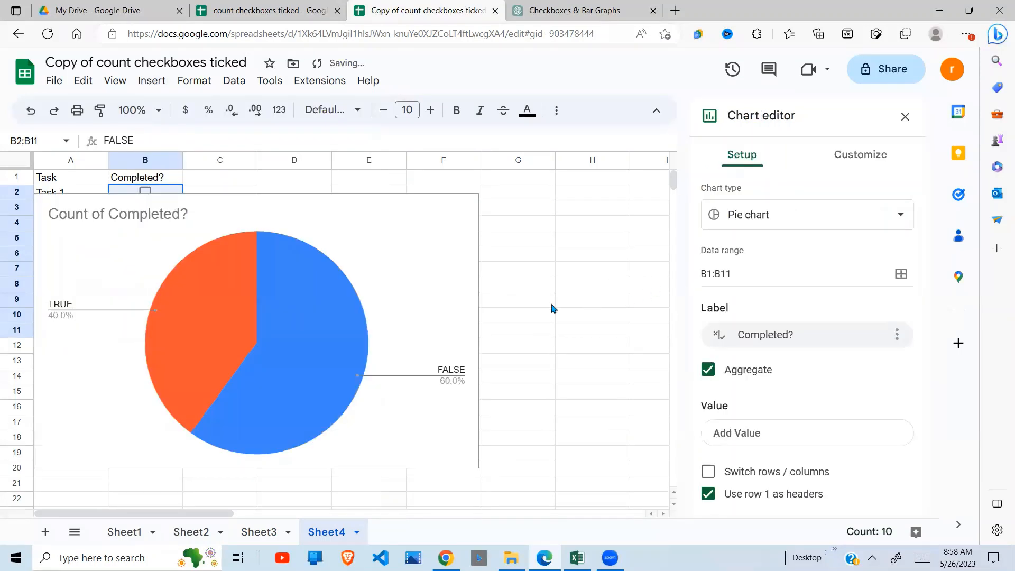
left_click(900, 215)
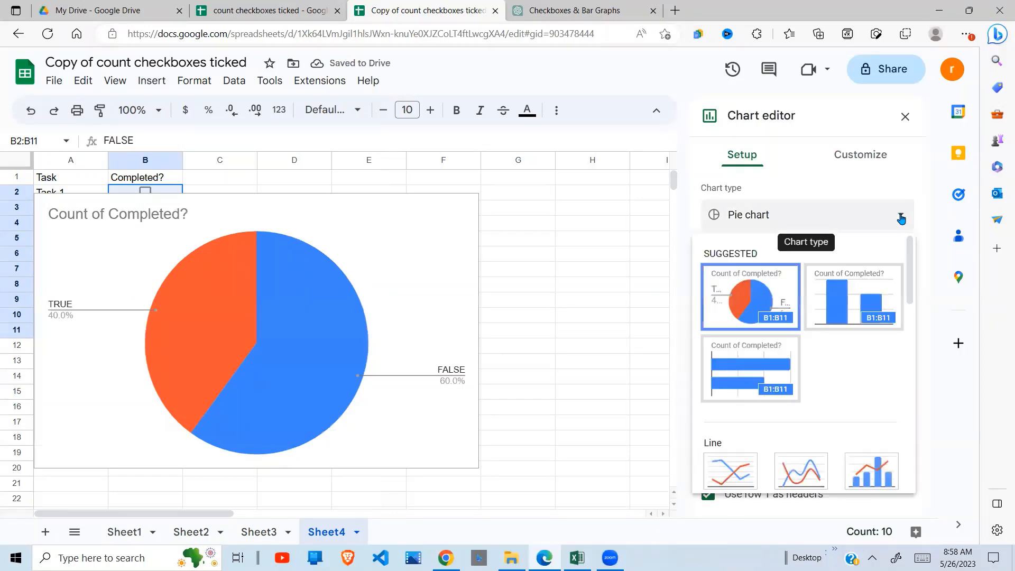
left_click(848, 306)
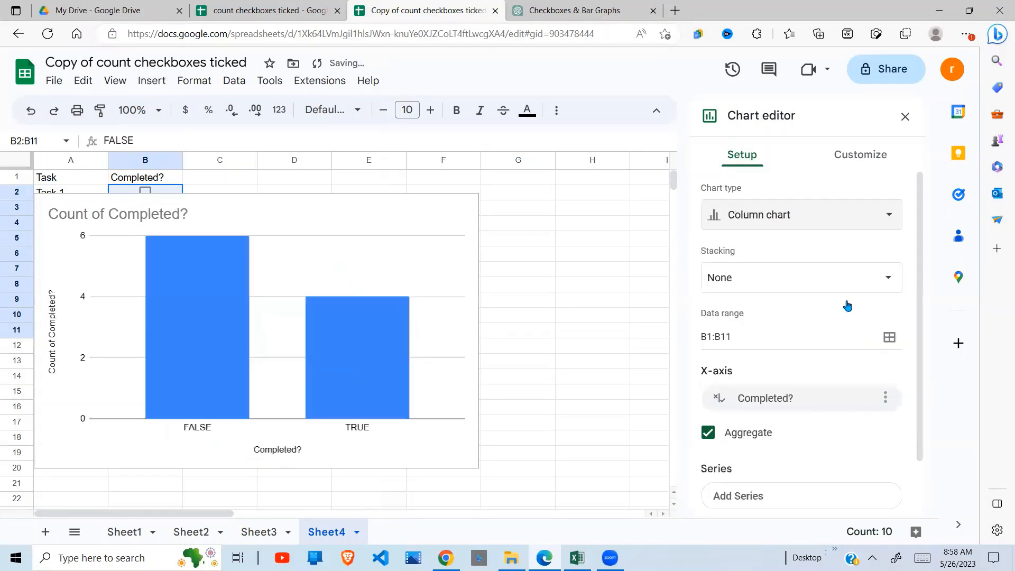
left_click_drag(922, 276, 924, 322)
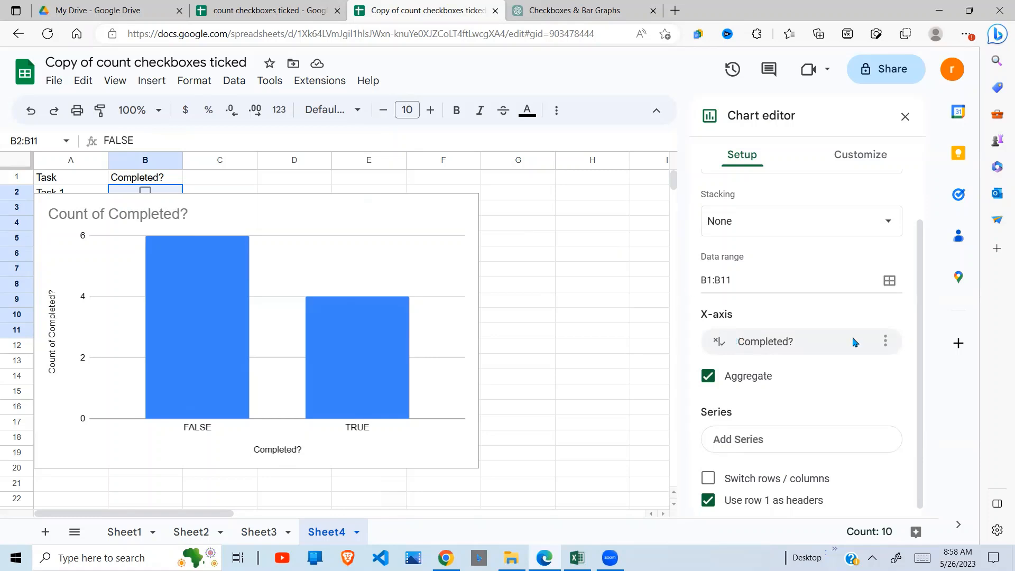
scroll(917, 402, "down", 1)
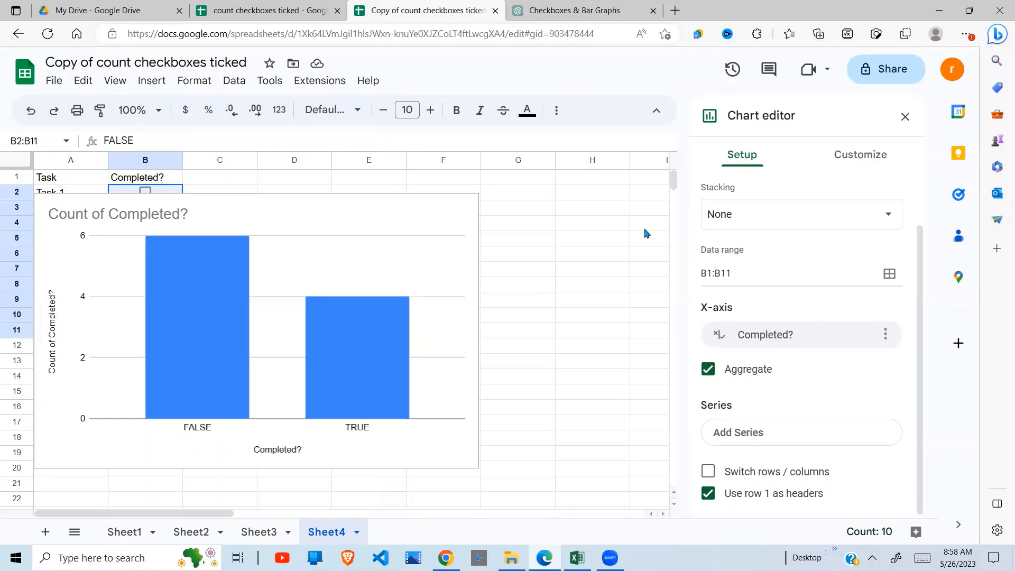
Move the column chart clear of the checkboxes so it starts in column D, and close the chart editor
right_click(235, 204)
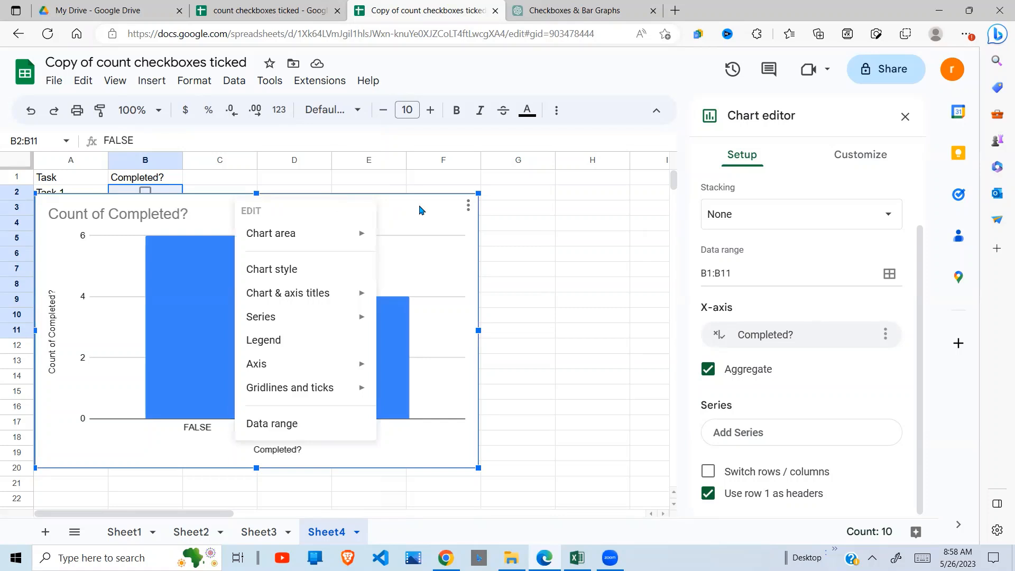
left_click(565, 215)
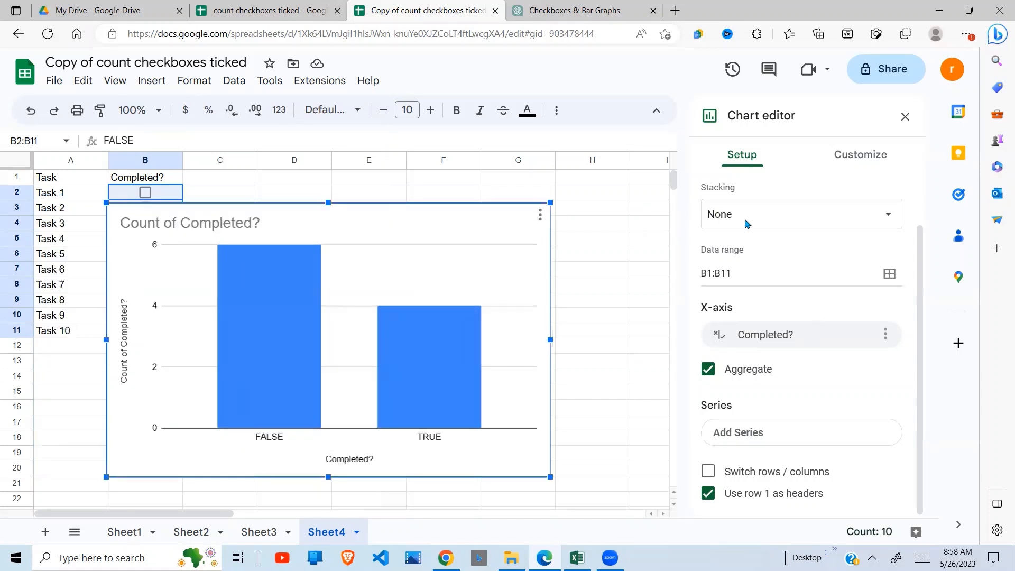
left_click_drag(48, 208, 300, 225)
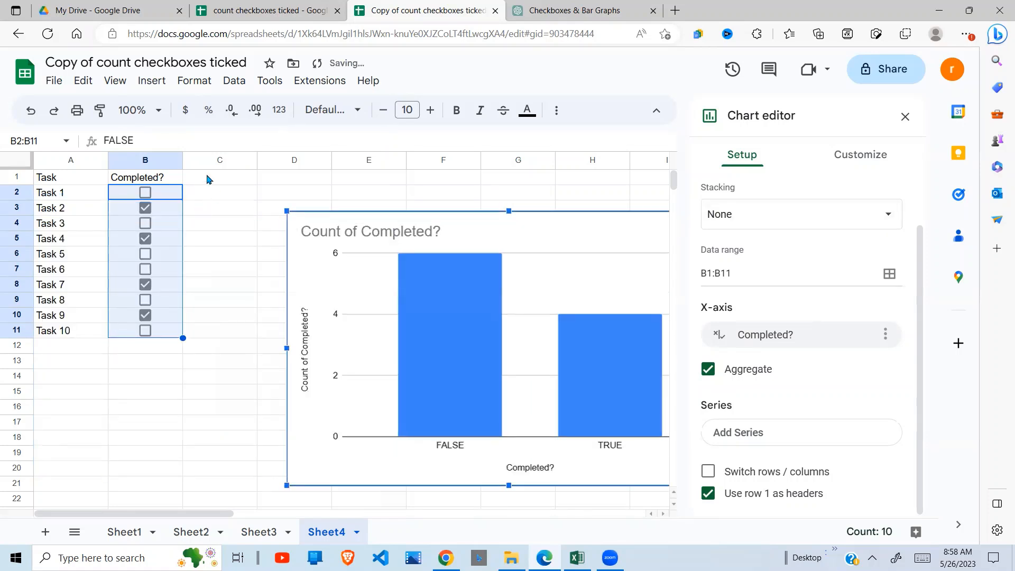
left_click(906, 117)
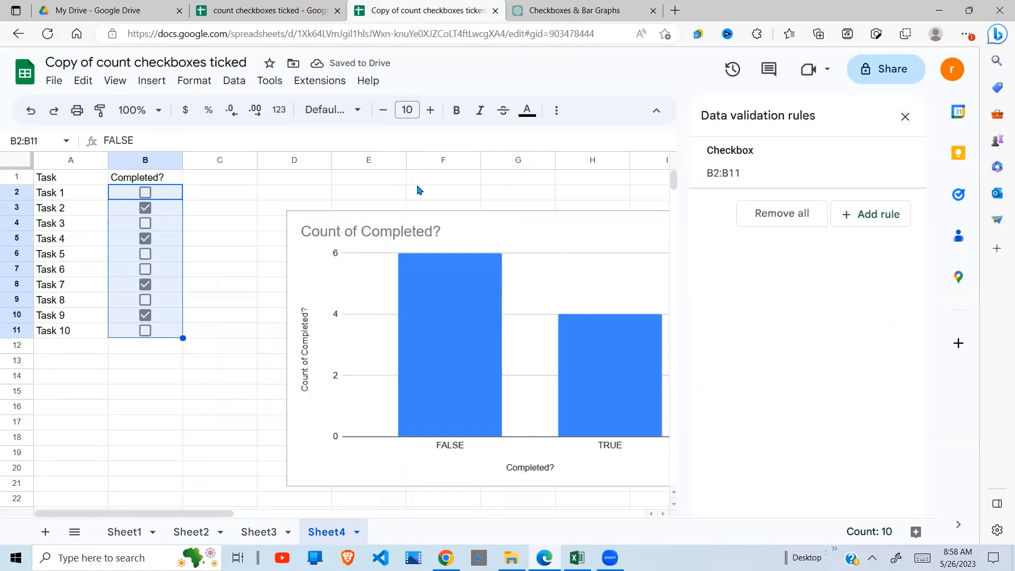
Add a data validation rule to B2:B11 on Sheet4 with Checkbox as its criteria
left_click(245, 84)
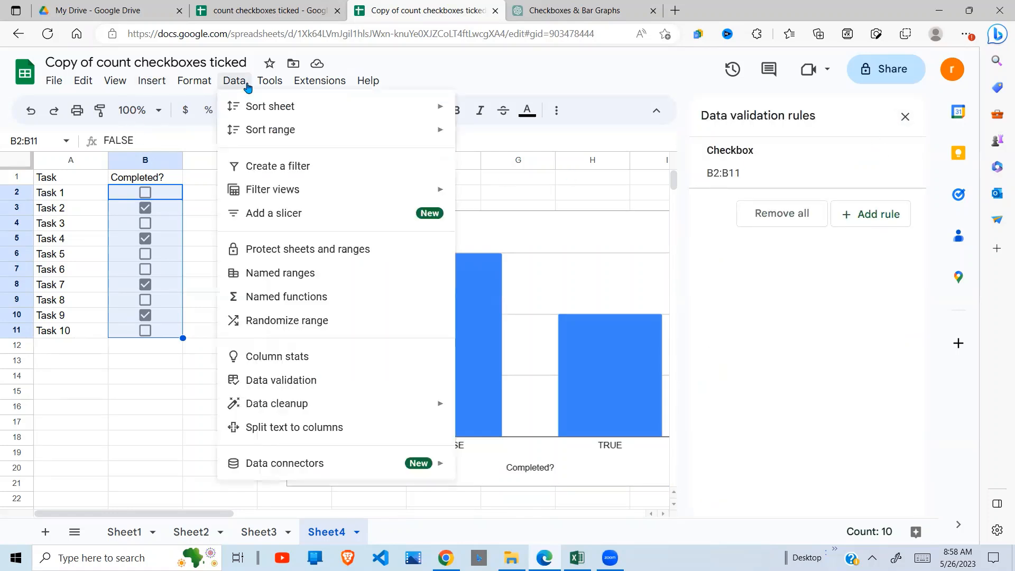
left_click(305, 381)
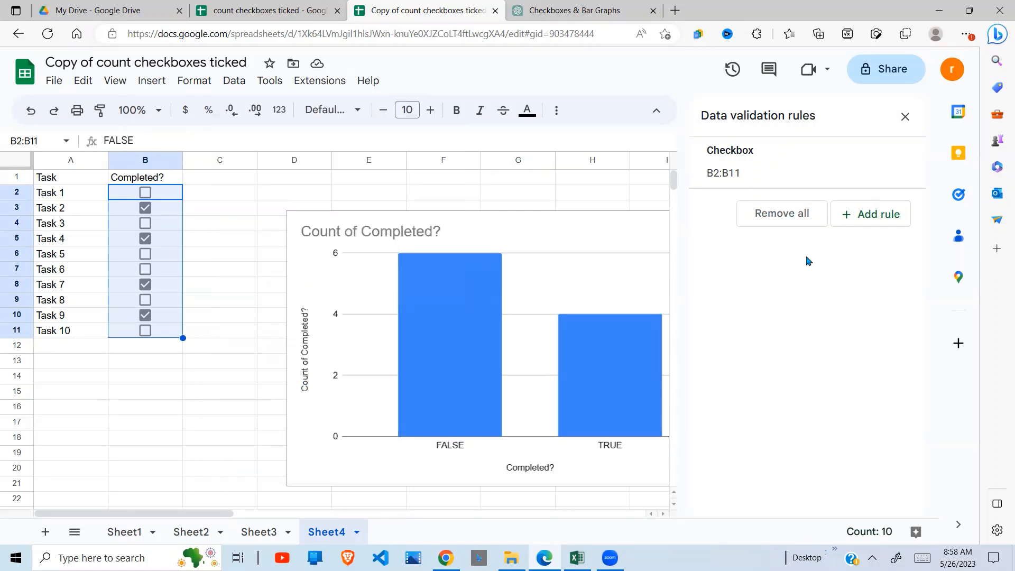
left_click(890, 219)
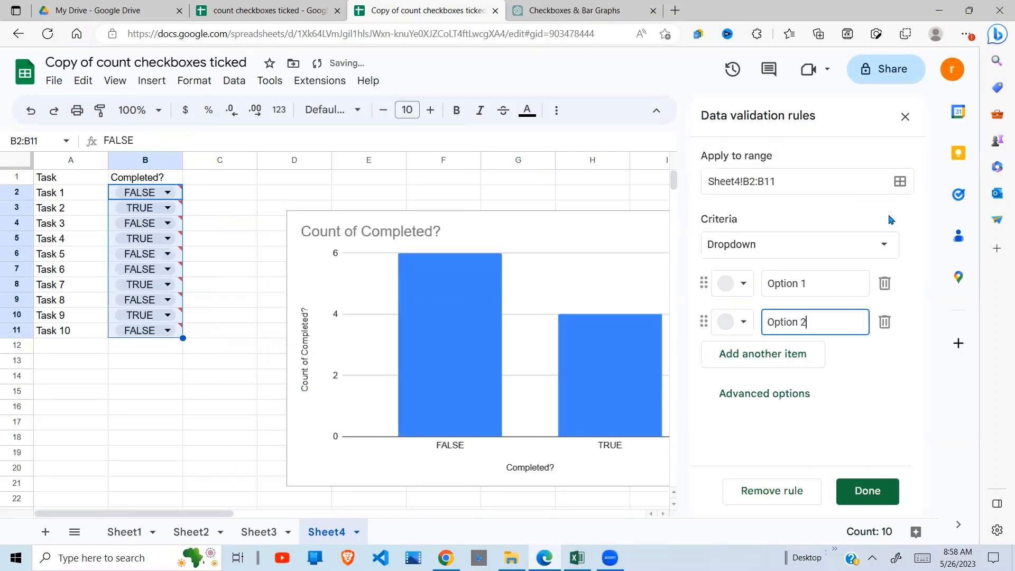
left_click(885, 245)
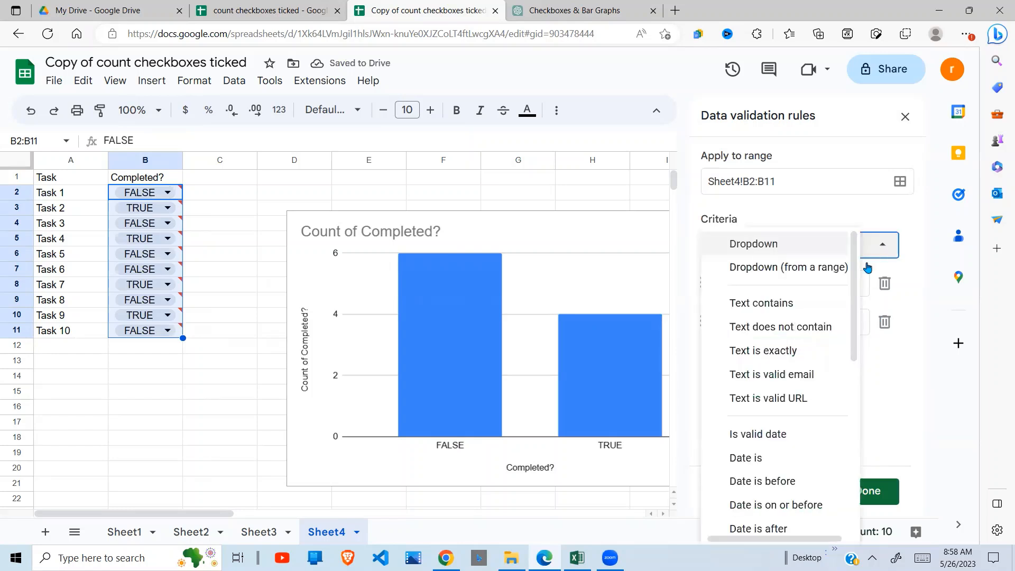
left_click_drag(856, 281, 856, 461)
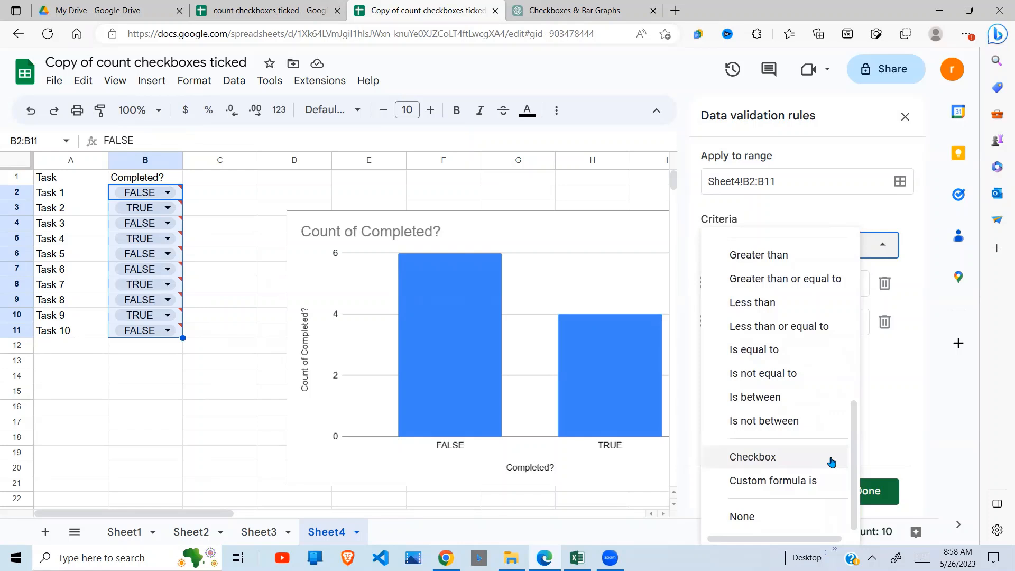
left_click(832, 462)
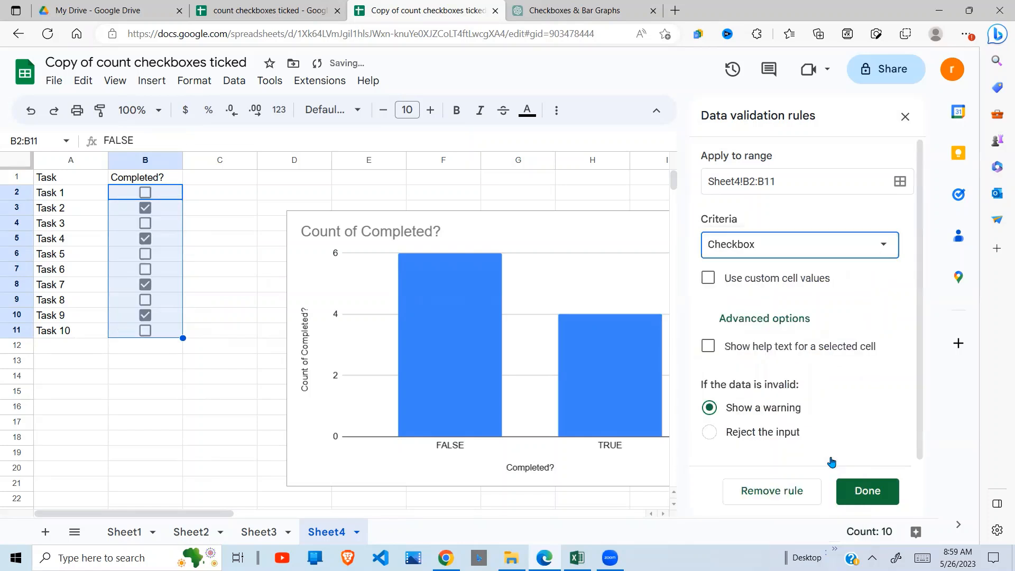
Give the B2:B11 checkboxes custom cell values, Yes for checked and No for unchecked, then save the rule and close the validation rules
left_click(709, 280)
left_click(806, 317)
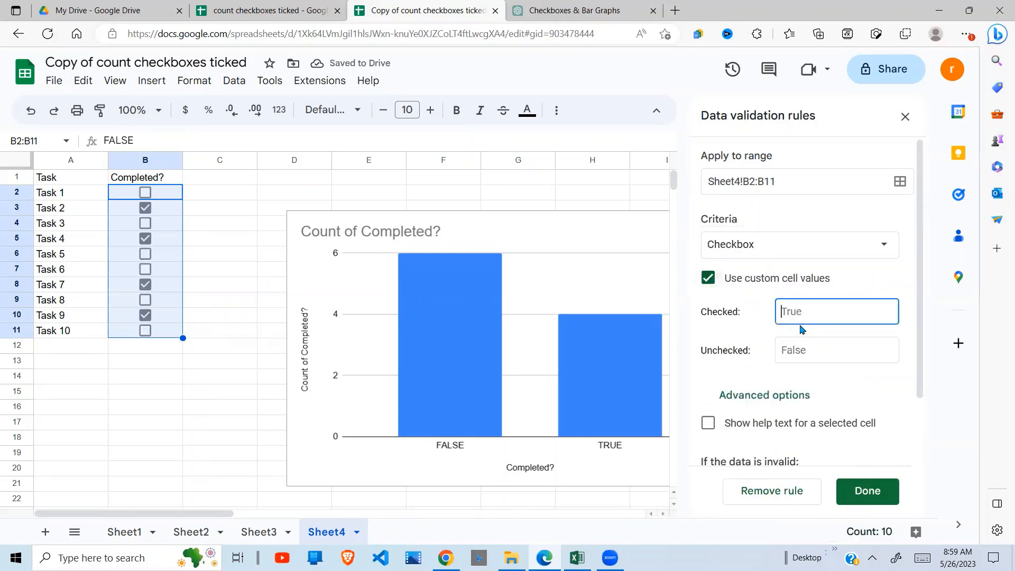
type("Yes")
left_click(785, 354)
type("N")
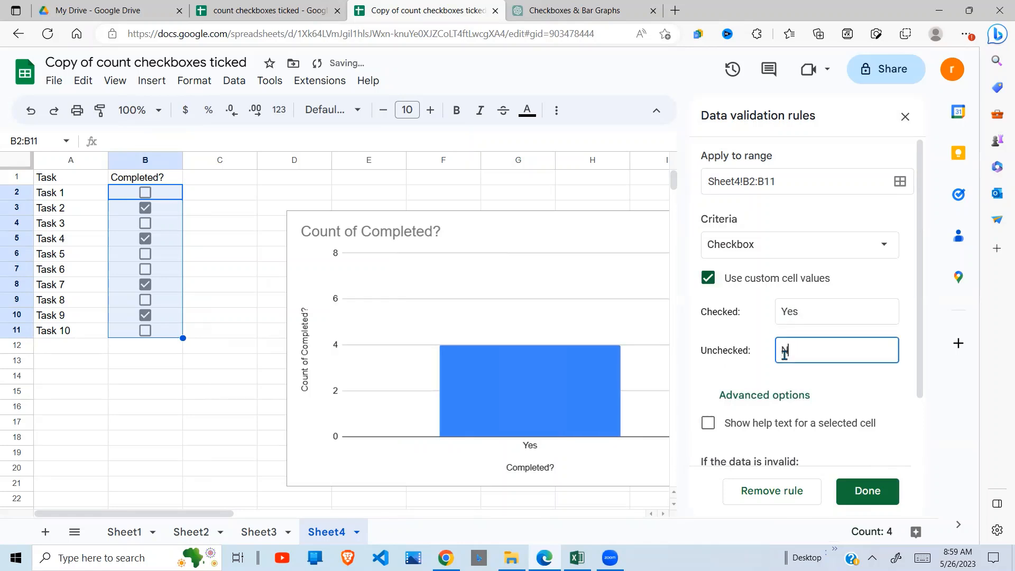
type("o")
left_click(876, 491)
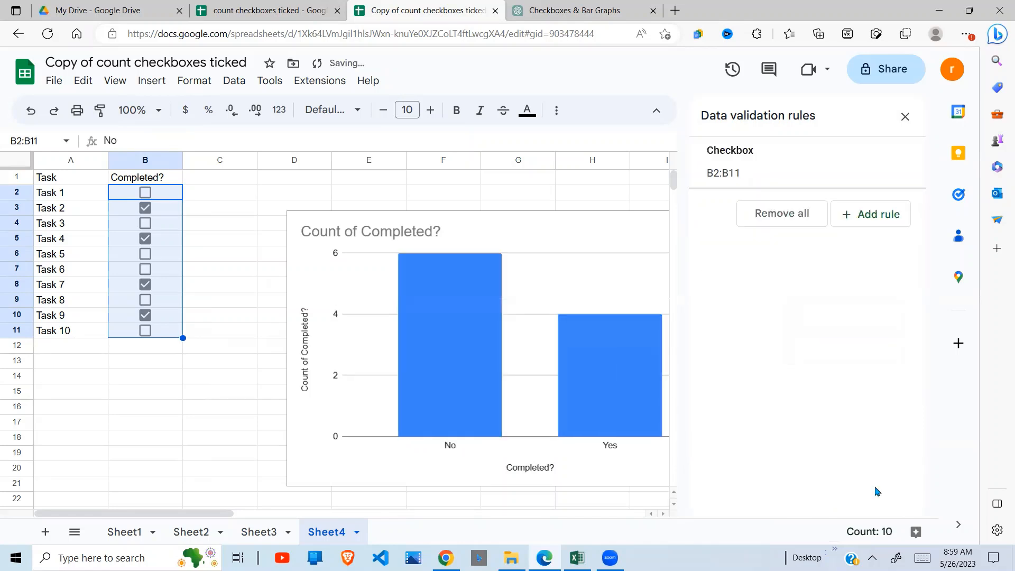
left_click(906, 116)
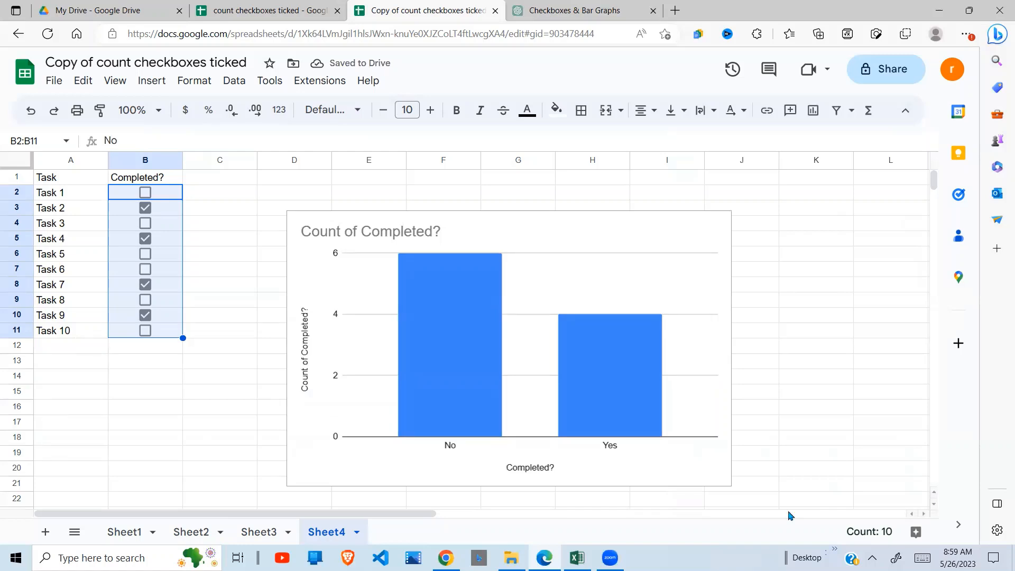
Tick the Completed? checkboxes for Task 5 and Task 3
left_click(145, 254)
left_click(145, 223)
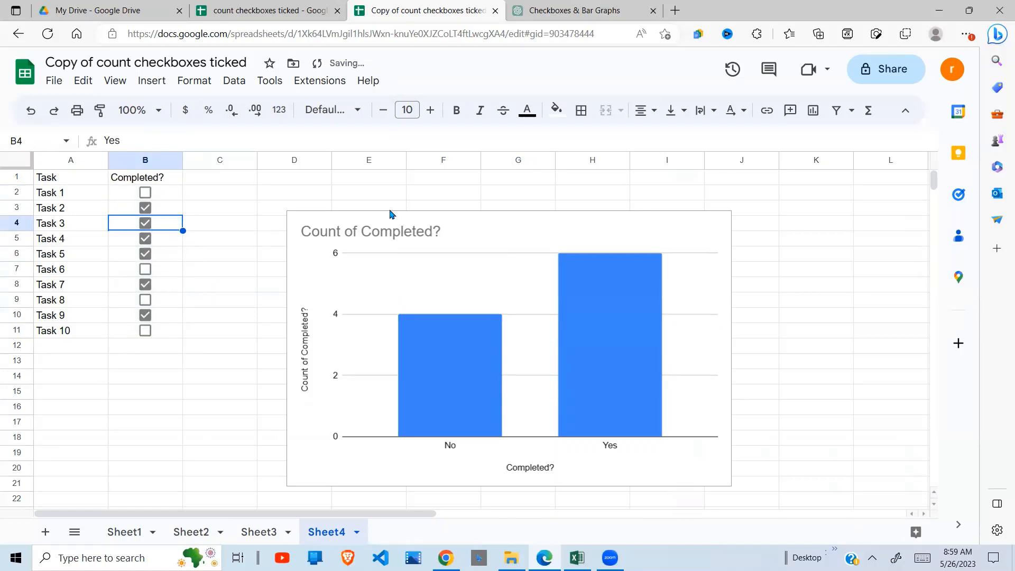